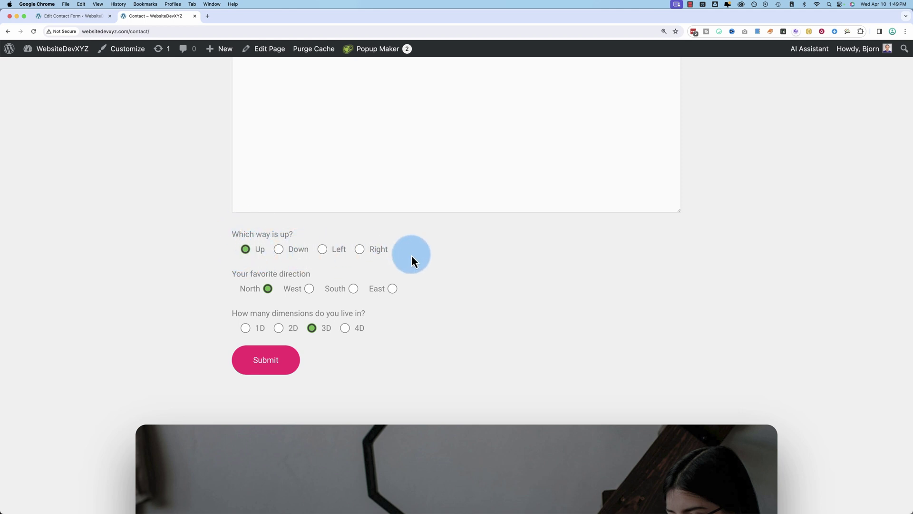
Try each 'Which way is up?' option (Up, Down, Left, Right), leaving Right selected
{"action": "left_click", "coordinate": [280, 249]}
{"action": "scroll", "coordinate": [295, 248], "scroll_direction": "up", "scroll_amount": 2}
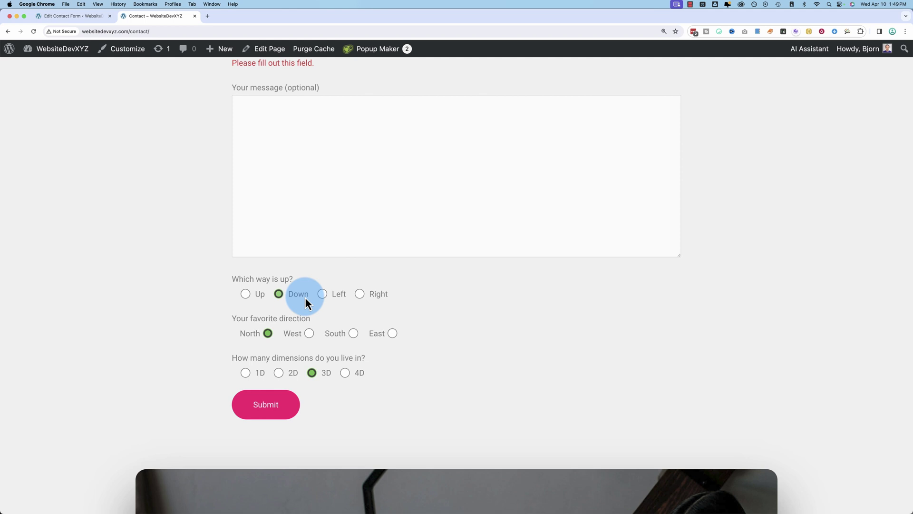
{"action": "left_click", "coordinate": [253, 294]}
{"action": "left_click", "coordinate": [335, 296]}
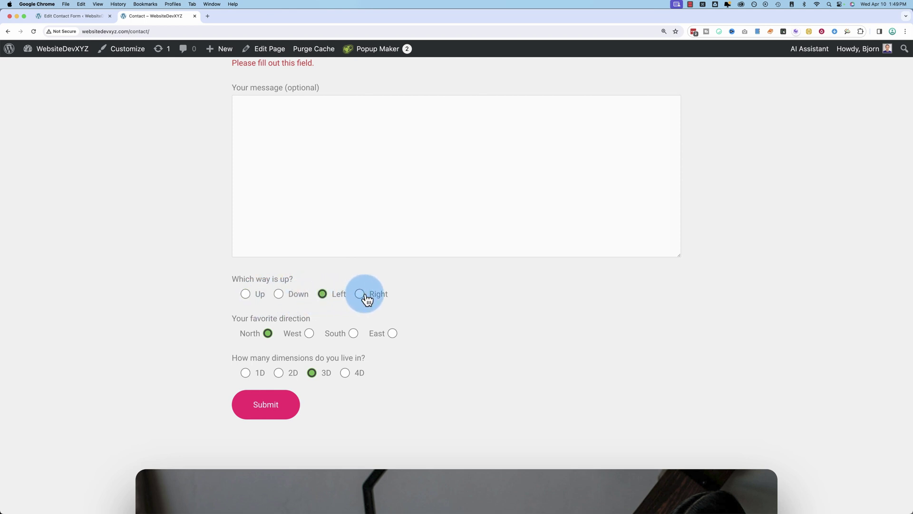
{"action": "left_click", "coordinate": [378, 294]}
{"action": "left_click", "coordinate": [281, 295]}
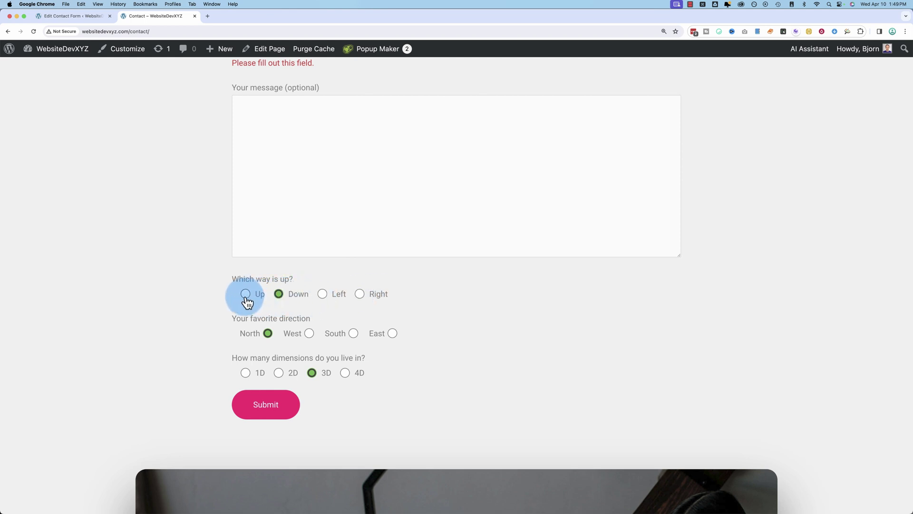
{"action": "left_click", "coordinate": [246, 297]}
{"action": "left_click", "coordinate": [280, 298]}
{"action": "left_click", "coordinate": [323, 298]}
{"action": "left_click", "coordinate": [279, 300]}
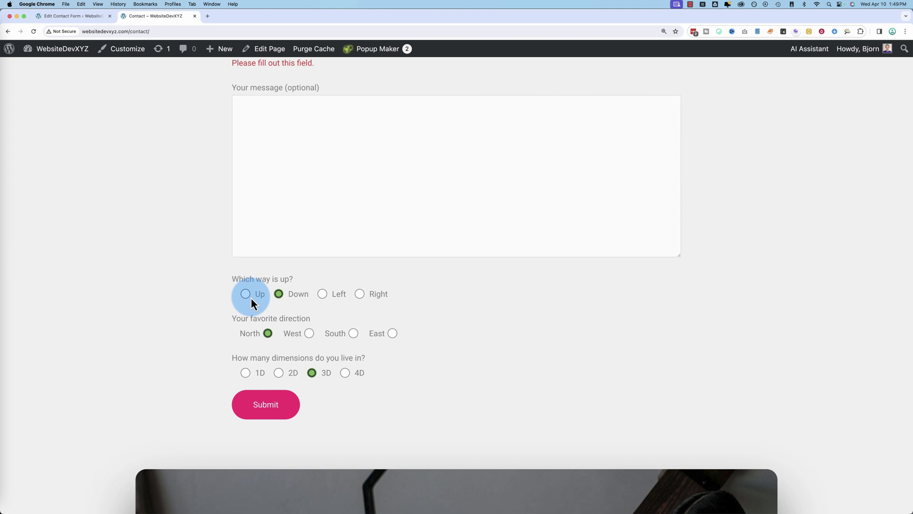
{"action": "left_click", "coordinate": [248, 298]}
{"action": "left_click", "coordinate": [283, 299]}
{"action": "left_click", "coordinate": [326, 297]}
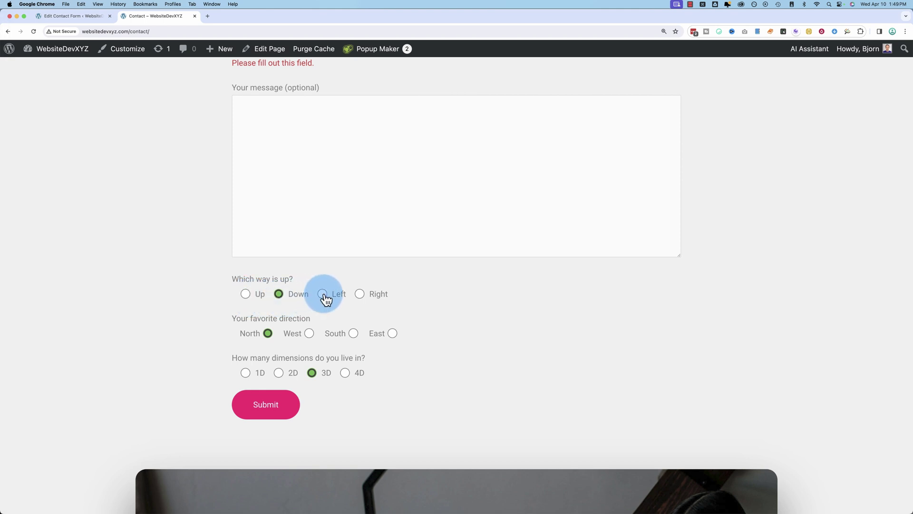
{"action": "left_click", "coordinate": [360, 293]}
Try the favorite direction options West, East and South, ending back on North
{"action": "scroll", "coordinate": [224, 300], "scroll_direction": "down", "scroll_amount": 3}
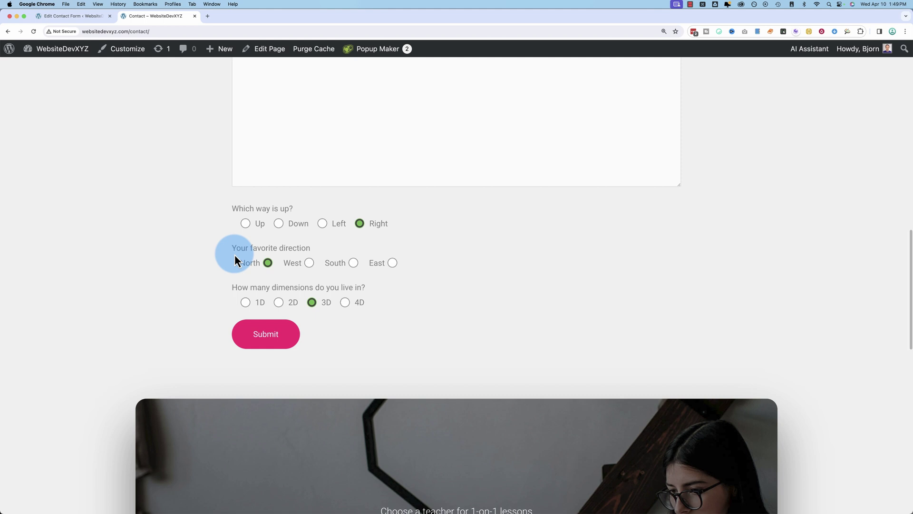
{"action": "left_click_drag", "start_coordinate": [235, 255], "coordinate": [309, 247]}
{"action": "left_click", "coordinate": [309, 247]}
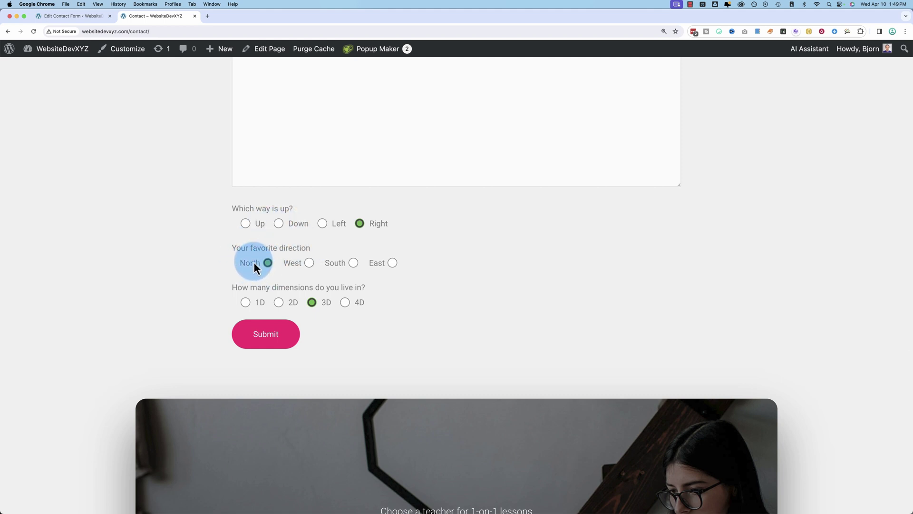
{"action": "left_click", "coordinate": [309, 262]}
{"action": "left_click", "coordinate": [357, 264]}
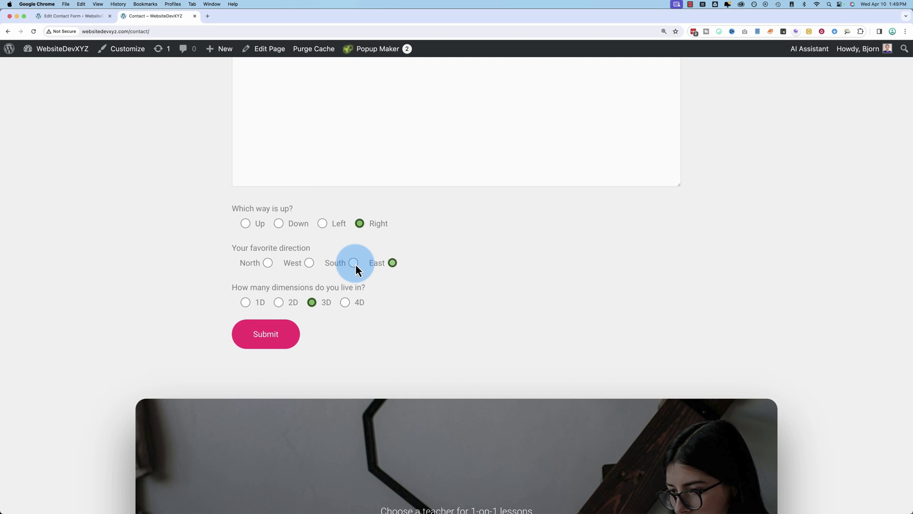
{"action": "left_click", "coordinate": [353, 264]}
{"action": "left_click", "coordinate": [310, 265]}
{"action": "left_click", "coordinate": [268, 263]}
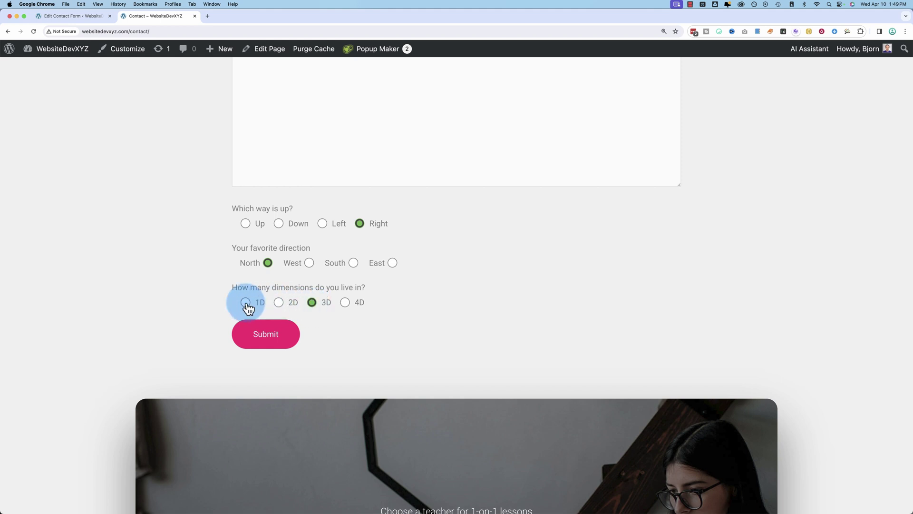
Cycle through the dimensions options 1D to 4D and settle on 1D
{"action": "left_click", "coordinate": [245, 302]}
{"action": "left_click", "coordinate": [279, 303]}
{"action": "left_click", "coordinate": [312, 303]}
{"action": "left_click", "coordinate": [345, 303]}
{"action": "left_click", "coordinate": [312, 302]}
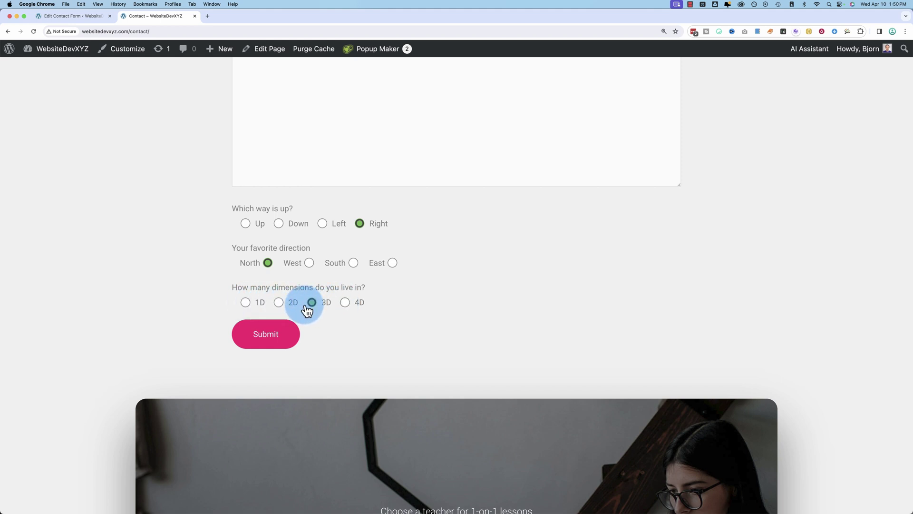
{"action": "left_click", "coordinate": [279, 303]}
{"action": "left_click", "coordinate": [245, 303]}
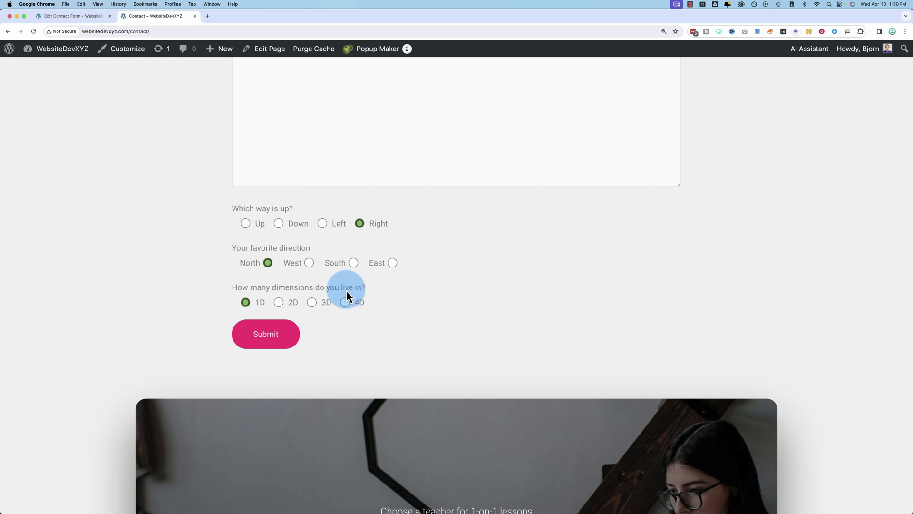
Start a new radio-button tag at the end of the Radio Buttons form template
{"action": "left_click", "coordinate": [81, 16]}
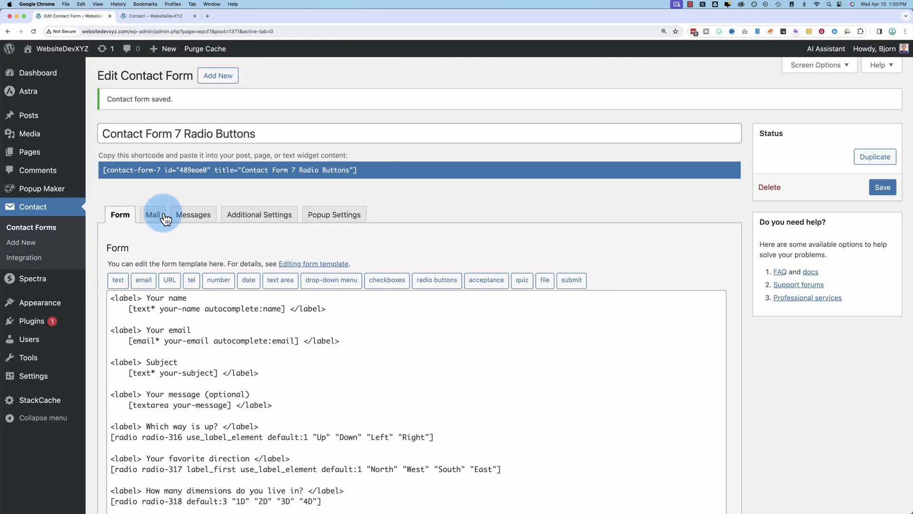
{"action": "scroll", "coordinate": [126, 256], "scroll_direction": "down", "scroll_amount": 5}
{"action": "left_click", "coordinate": [118, 395]}
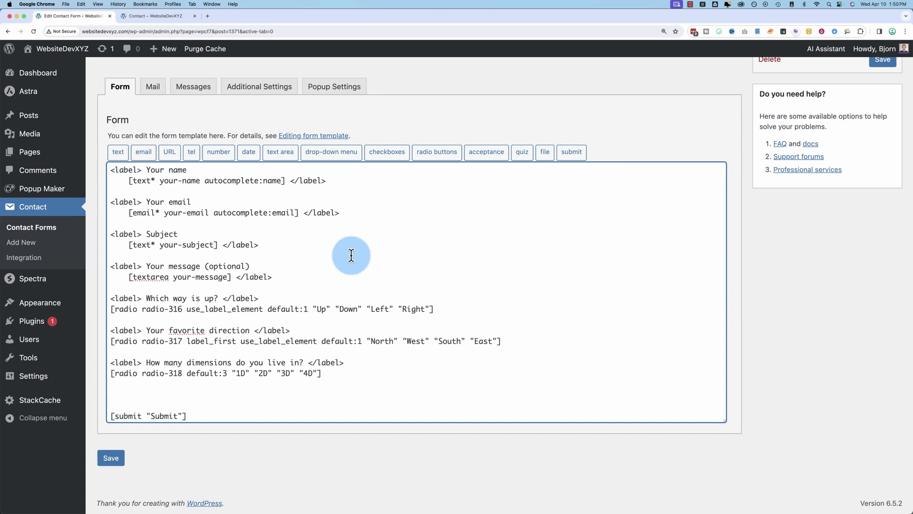
{"action": "left_click", "coordinate": [435, 153]}
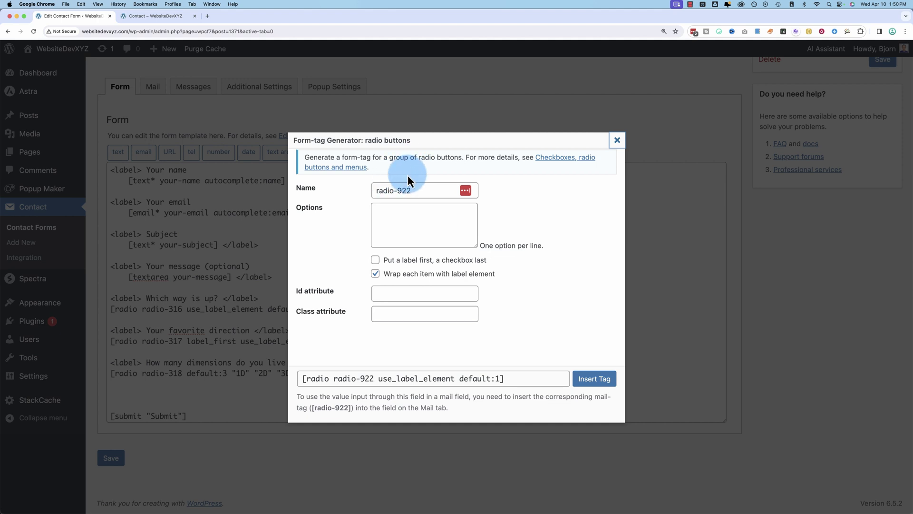
Paste the options Red, Green, Blue, Yellow and enable 'Put a label first'
{"action": "left_click", "coordinate": [410, 232]}
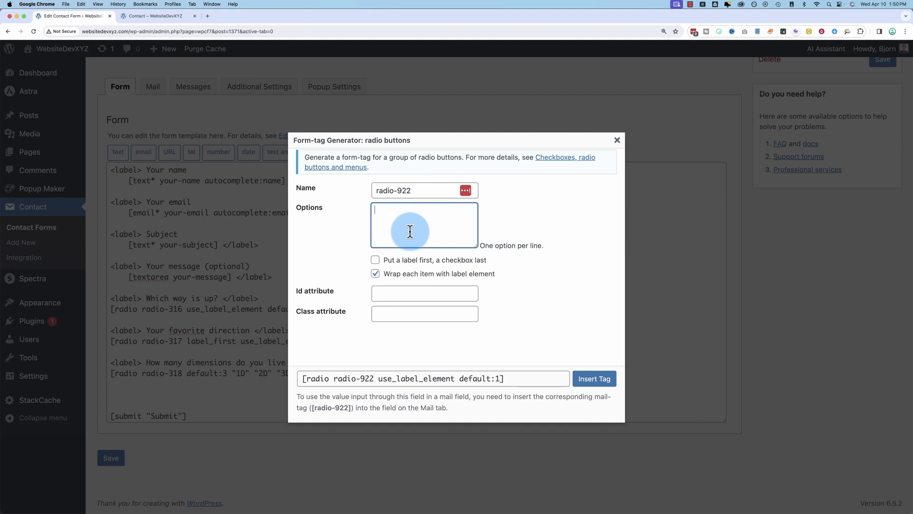
{"action": "type", "text": "Red Green Blue Yellow"}
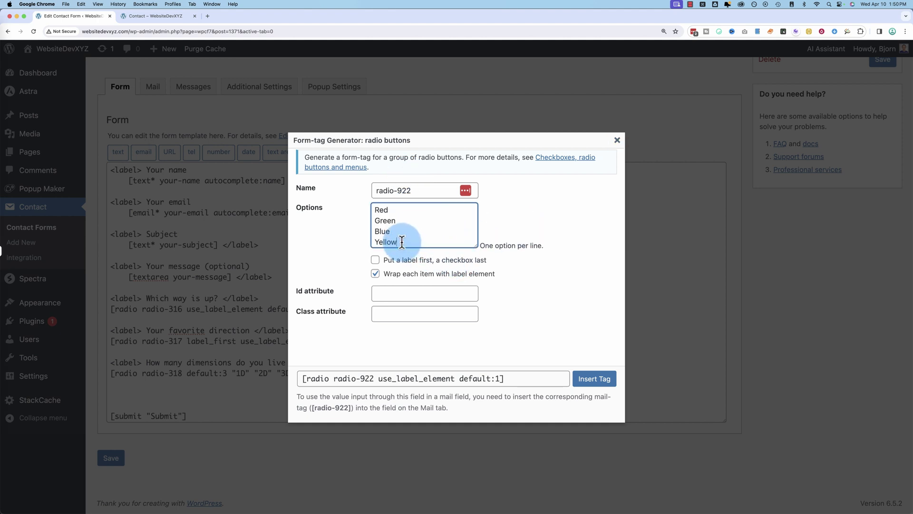
{"action": "left_click_drag", "start_coordinate": [398, 242], "coordinate": [371, 209]}
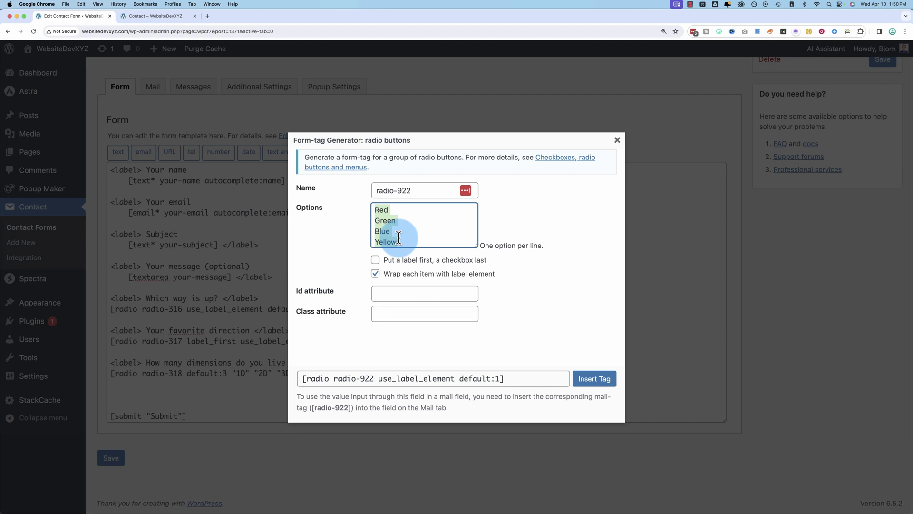
{"action": "left_click", "coordinate": [376, 260]}
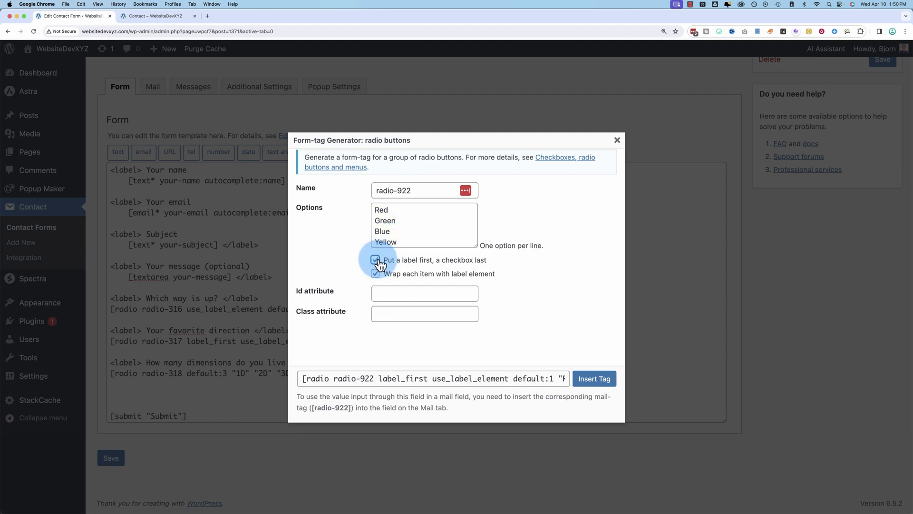
Compare with the live form and keep 'Wrap each item with label element' checked
{"action": "left_click", "coordinate": [171, 21]}
{"action": "left_click", "coordinate": [245, 265]}
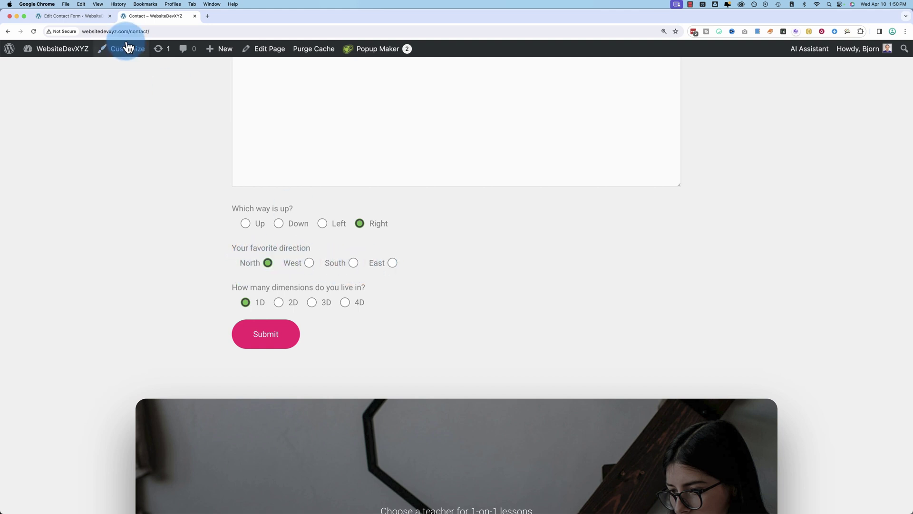
{"action": "left_click", "coordinate": [96, 18]}
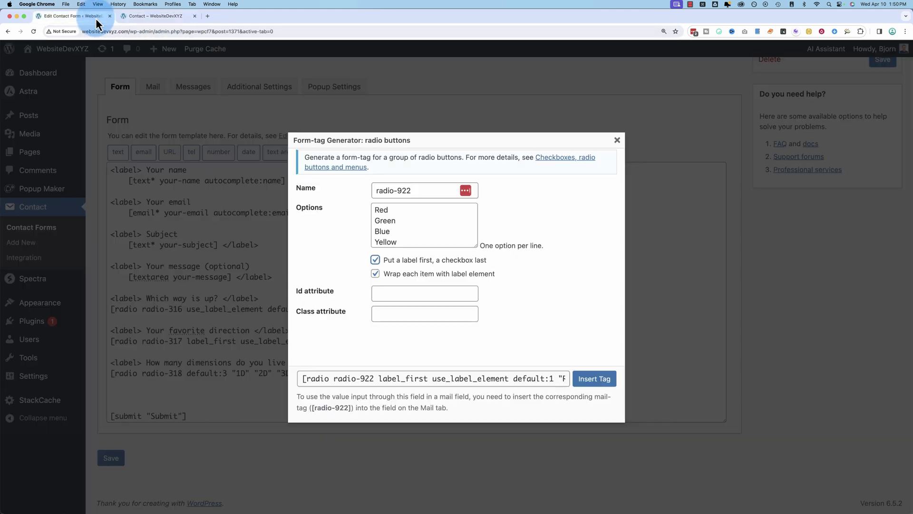
{"action": "left_click", "coordinate": [379, 278]}
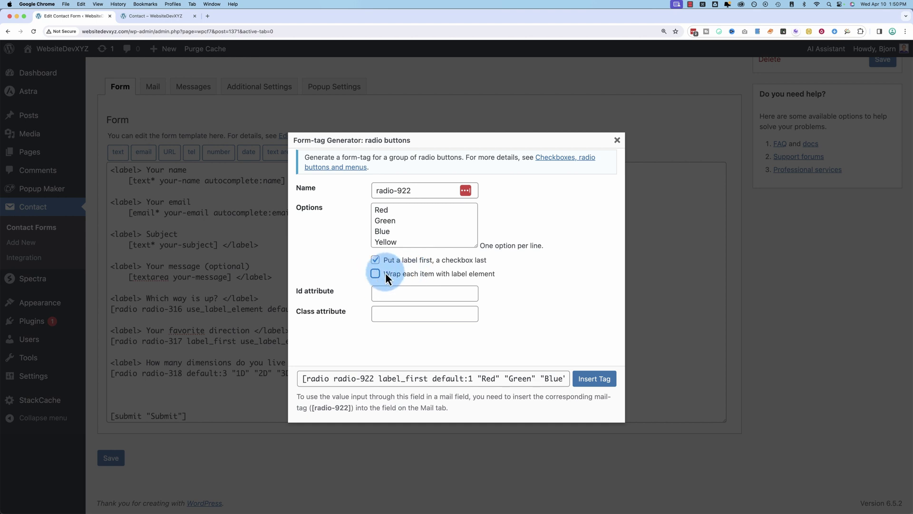
{"action": "left_click", "coordinate": [173, 19]}
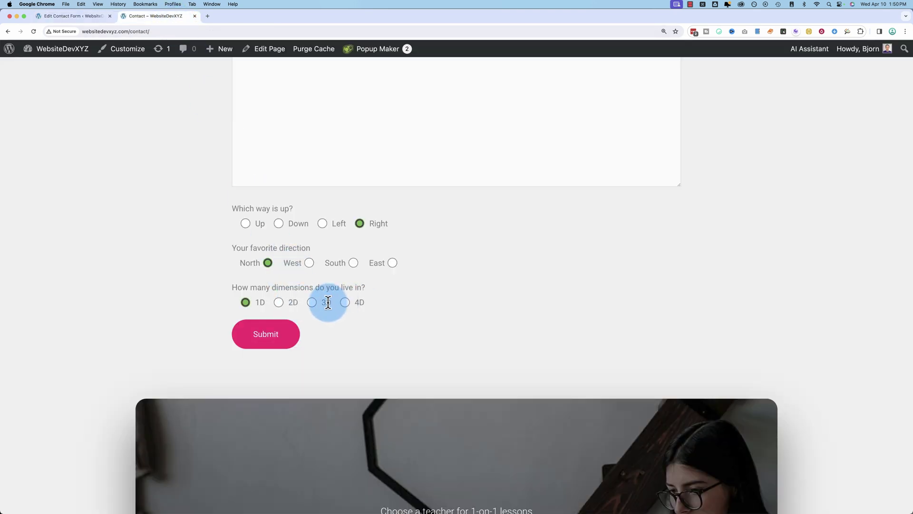
{"action": "left_click", "coordinate": [72, 16]}
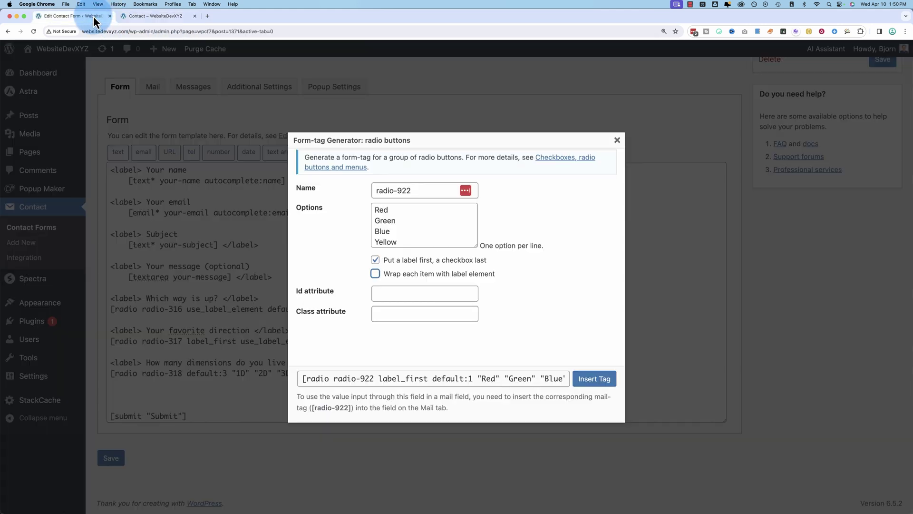
{"action": "left_click", "coordinate": [383, 275]}
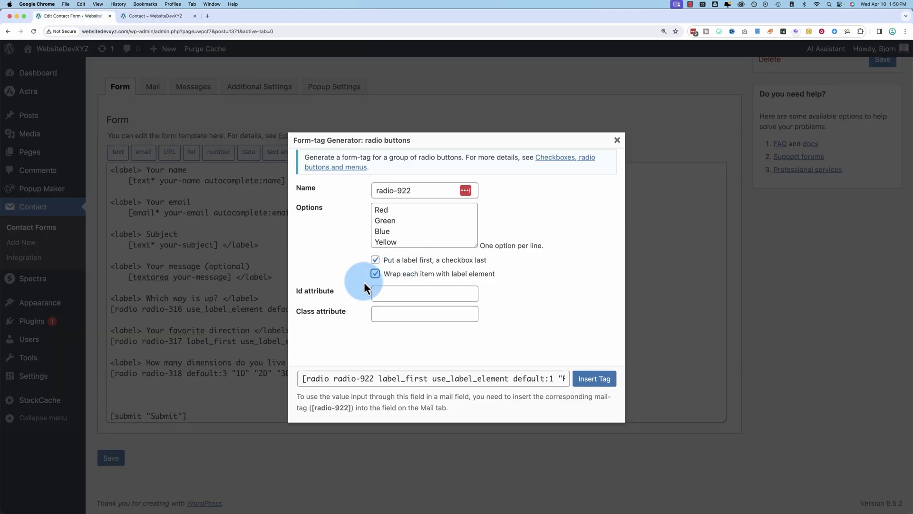
Insert the radio-922 colour group tag into the template and check the live dimensions question
{"action": "left_click", "coordinate": [589, 379]}
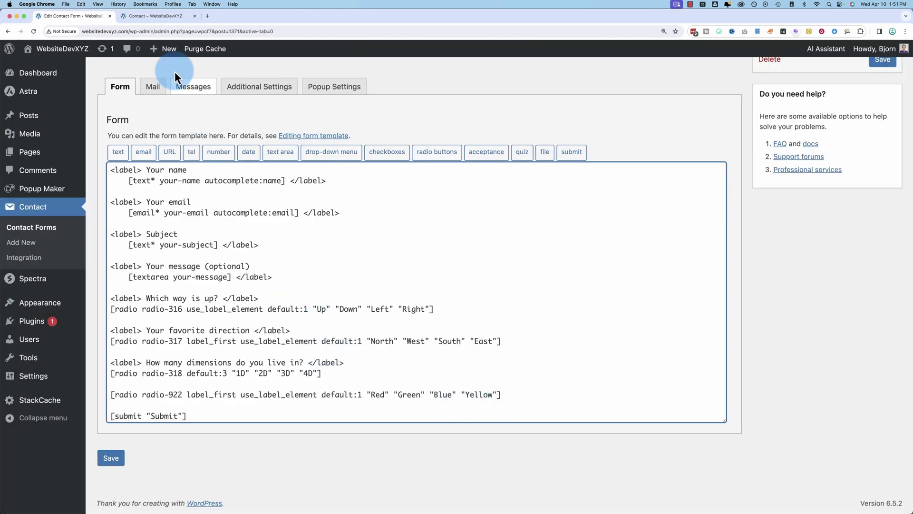
{"action": "left_click", "coordinate": [160, 17]}
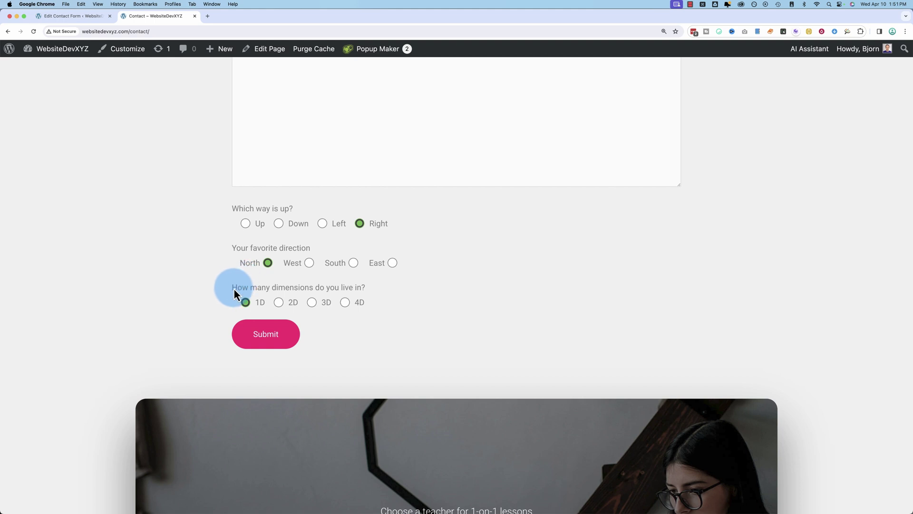
{"action": "left_click_drag", "start_coordinate": [233, 290], "coordinate": [363, 291]}
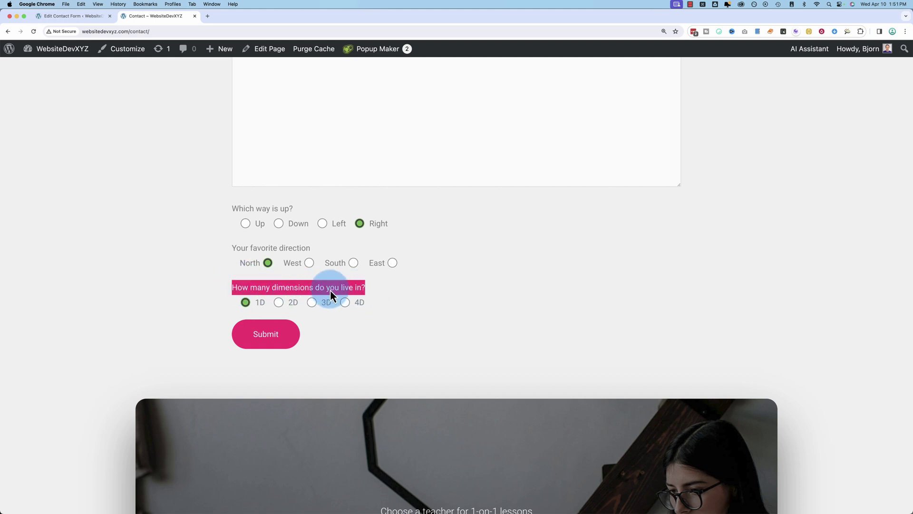
{"action": "left_click", "coordinate": [75, 17]}
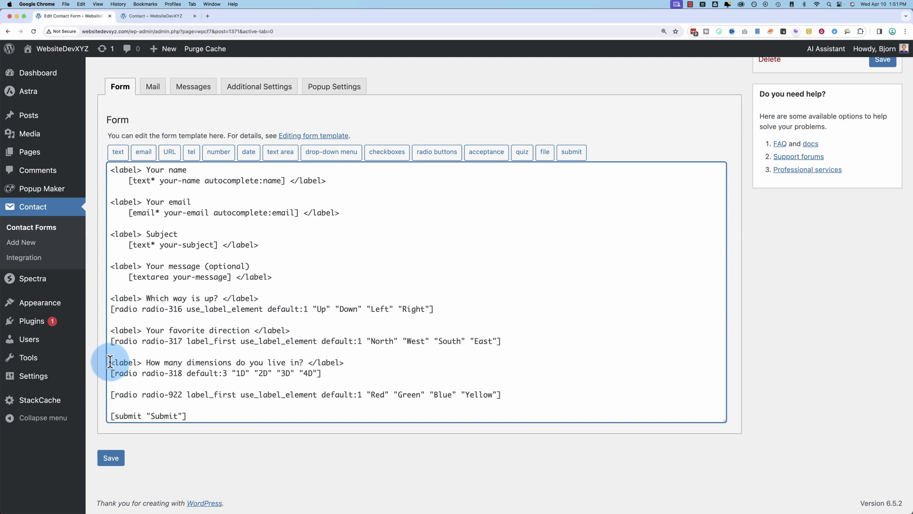
Copy the 'How many dimensions' label line and paste it above the radio-922 tag
{"action": "left_click_drag", "start_coordinate": [110, 362], "coordinate": [346, 363]}
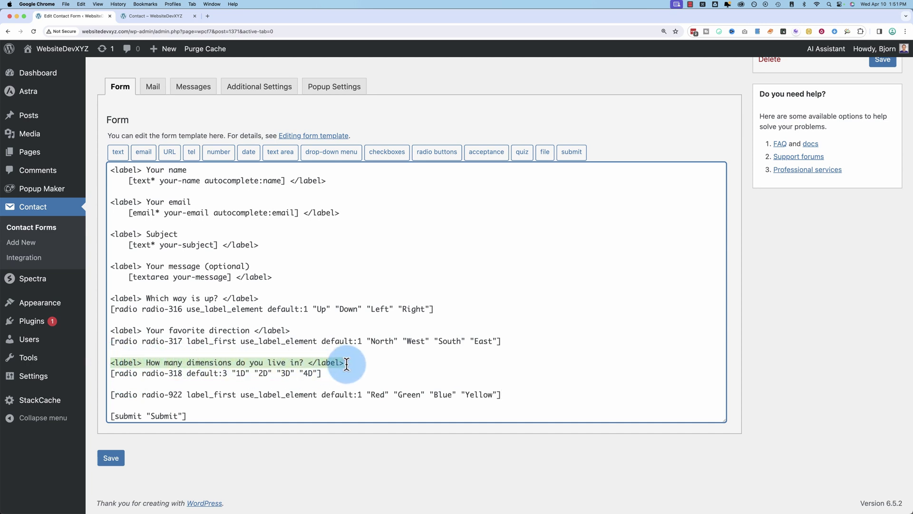
{"action": "right_click", "coordinate": [334, 363]}
{"action": "left_click", "coordinate": [341, 352]}
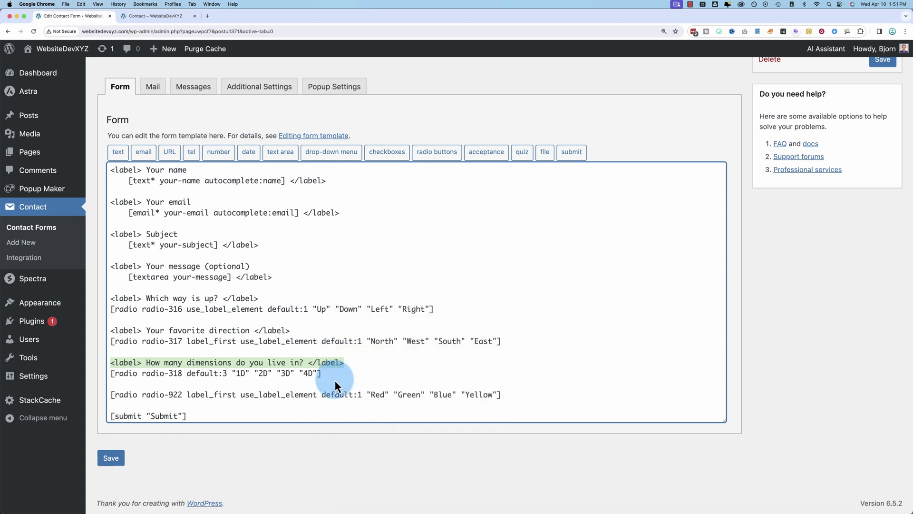
{"action": "left_click", "coordinate": [335, 383]}
{"action": "key", "text": "Return"}
{"action": "key", "text": "super+v"}
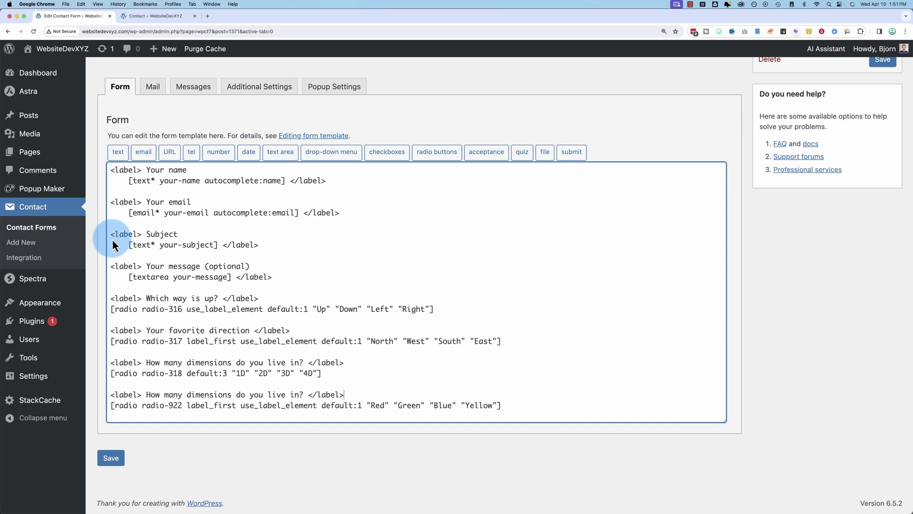
Review the new label line above radio-922 and save the form
{"action": "left_click_drag", "start_coordinate": [106, 235], "coordinate": [257, 244]}
{"action": "double_click", "coordinate": [161, 233]}
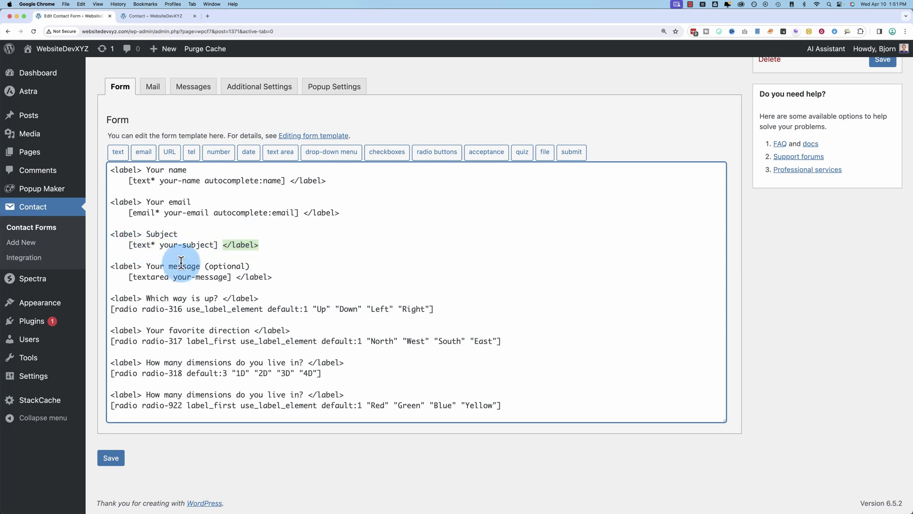
{"action": "scroll", "coordinate": [240, 366], "scroll_direction": "down", "scroll_amount": 1}
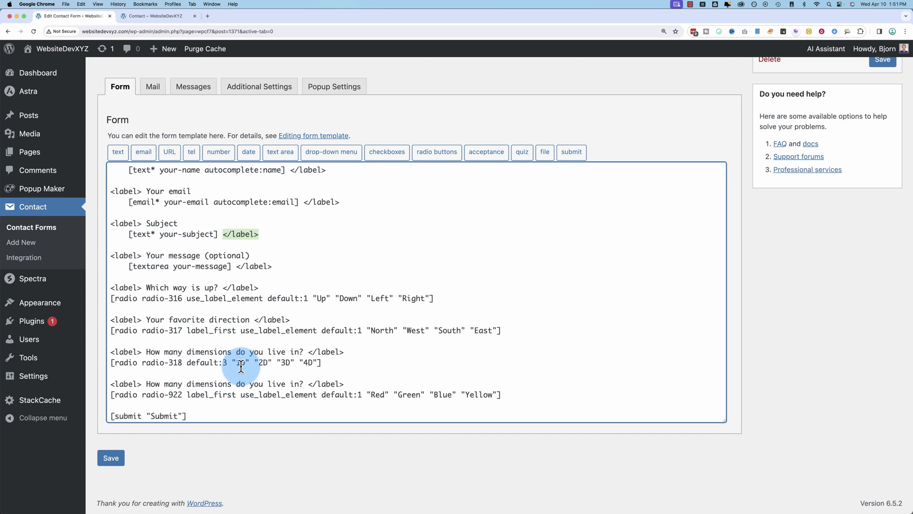
{"action": "left_click", "coordinate": [357, 384]}
{"action": "left_click_drag", "start_coordinate": [358, 384], "coordinate": [102, 387]}
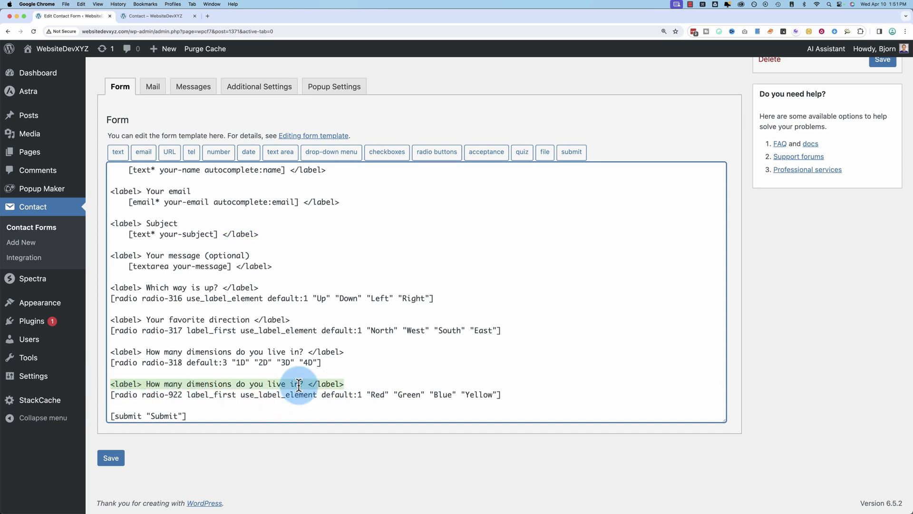
{"action": "key", "text": "Tab"}
{"action": "key", "text": "Return"}
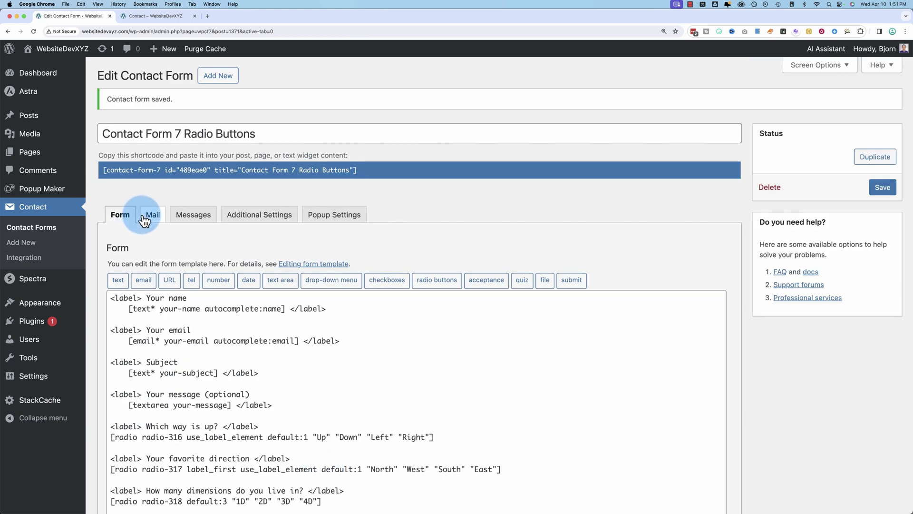
Copy the mail-tags [radio-316] through [radio-922] from the Mail tab's tag list
{"action": "left_click", "coordinate": [152, 217]}
{"action": "scroll", "coordinate": [145, 341], "scroll_direction": "down", "scroll_amount": 4}
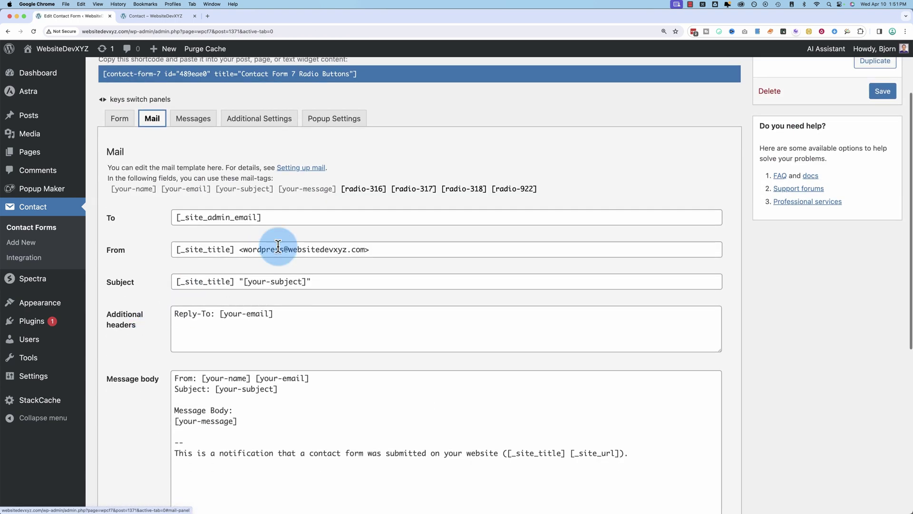
{"action": "left_click", "coordinate": [119, 122]}
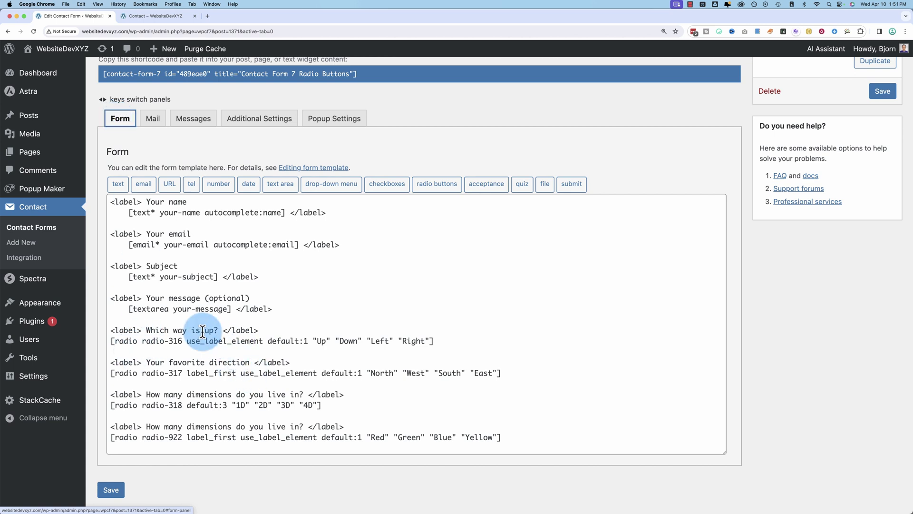
{"action": "left_click_drag", "start_coordinate": [118, 332], "coordinate": [265, 427]}
{"action": "left_click", "coordinate": [152, 118]}
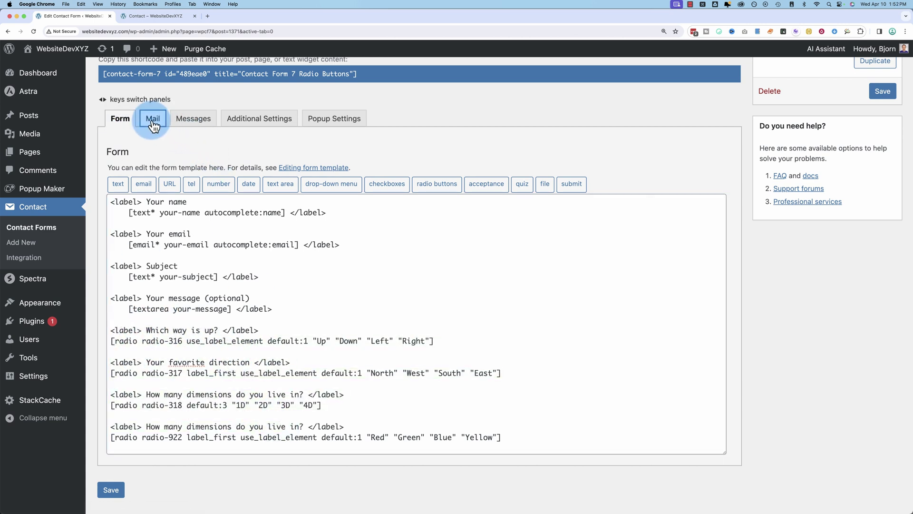
{"action": "left_click", "coordinate": [346, 190]}
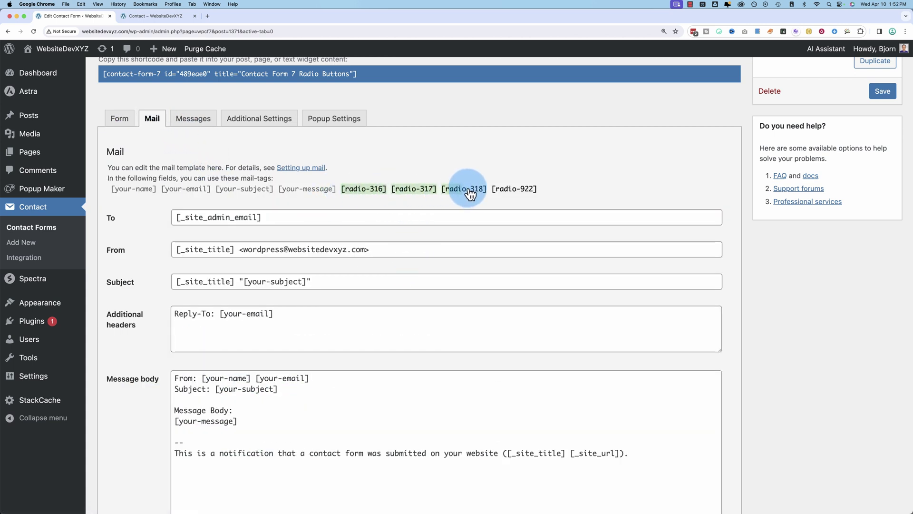
{"action": "right_click", "coordinate": [539, 192]}
{"action": "left_click", "coordinate": [541, 205]}
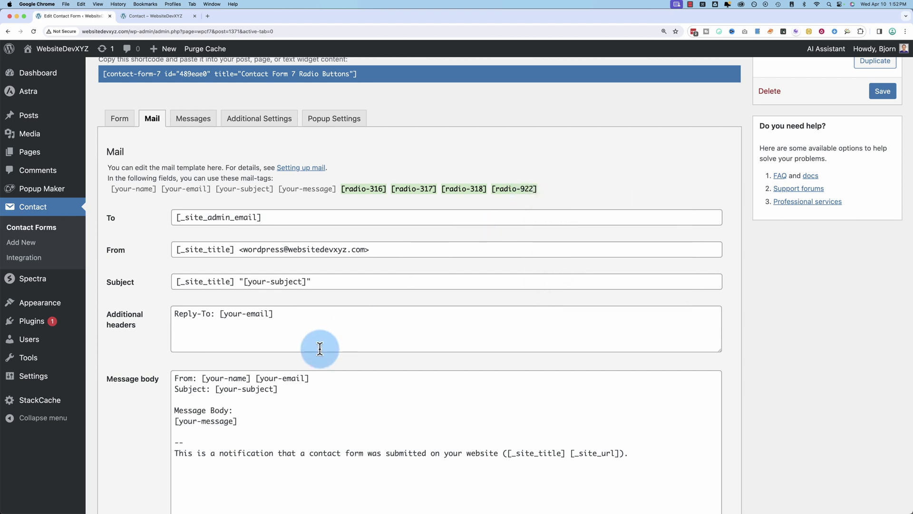
Paste the four radio mail-tags into the message body below the subject line
{"action": "scroll", "coordinate": [273, 334], "scroll_direction": "down", "scroll_amount": 5}
{"action": "left_click", "coordinate": [238, 241]}
{"action": "key", "text": "Return"}
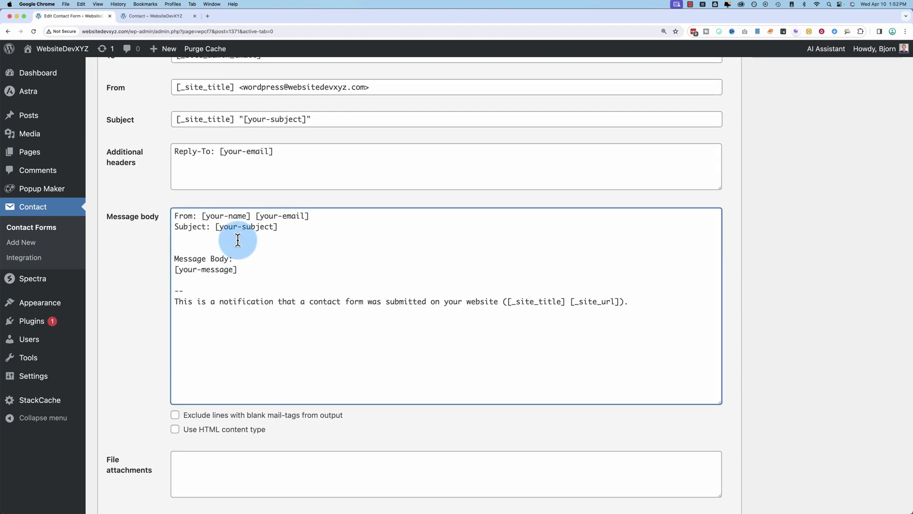
{"action": "key", "text": "super+v"}
{"action": "key", "text": "Return"}
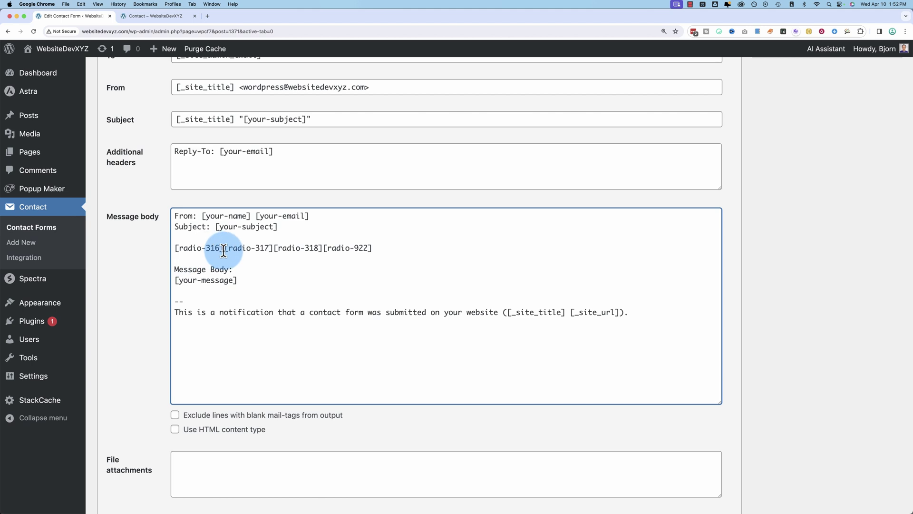
Put [radio-317], [radio-318] and [radio-922] each on their own line
{"action": "left_click", "coordinate": [224, 248]}
{"action": "key", "text": "Return"}
{"action": "left_click", "coordinate": [223, 258]}
{"action": "key", "text": "Return"}
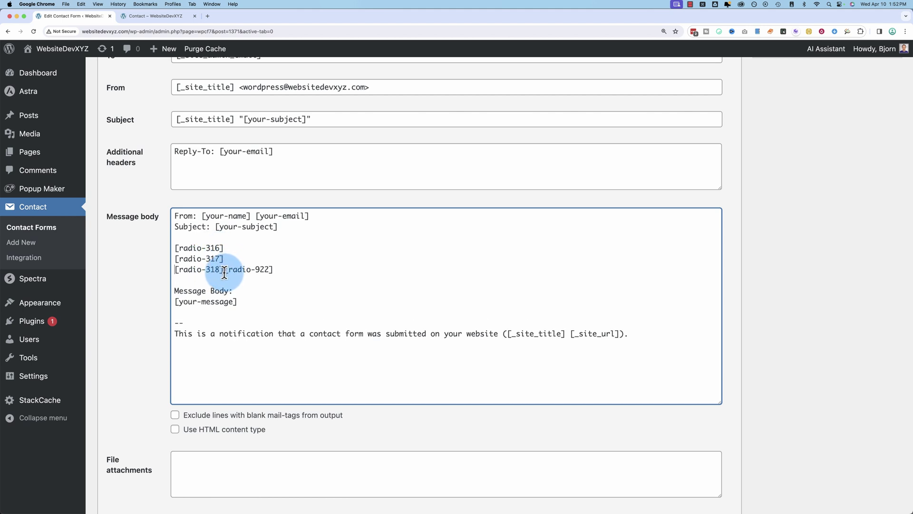
{"action": "left_click", "coordinate": [224, 269]}
{"action": "key", "text": "Return"}
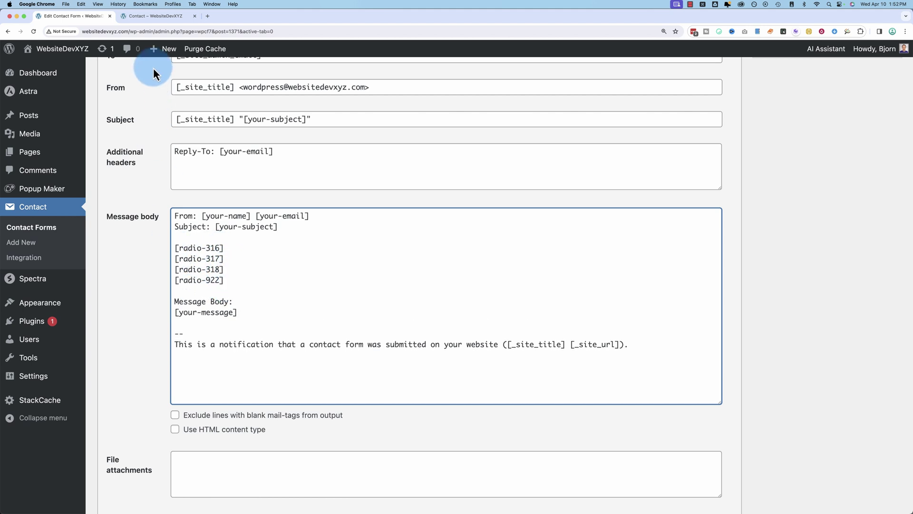
Label the first radio answer 'Up is:' in the mail message body
{"action": "left_click", "coordinate": [156, 16]}
{"action": "left_click", "coordinate": [241, 208]}
{"action": "left_click_drag", "start_coordinate": [231, 210], "coordinate": [296, 209]}
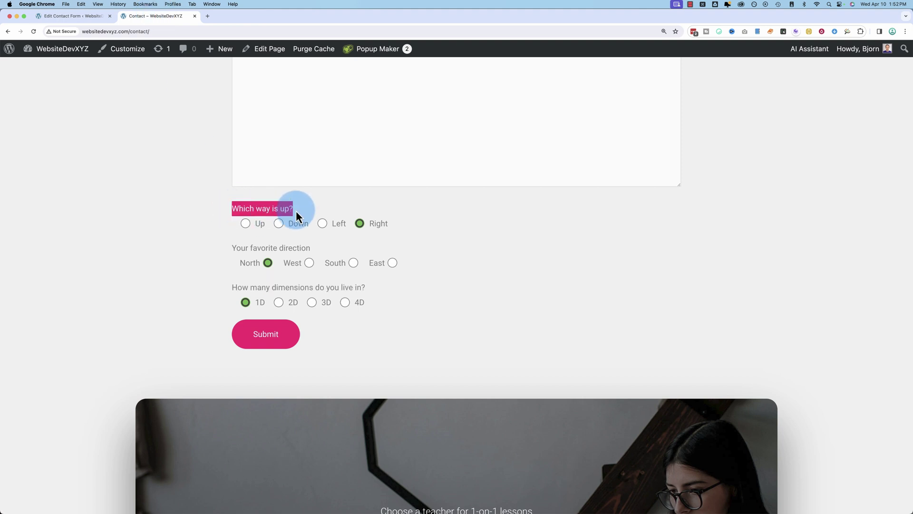
{"action": "left_click", "coordinate": [94, 17]}
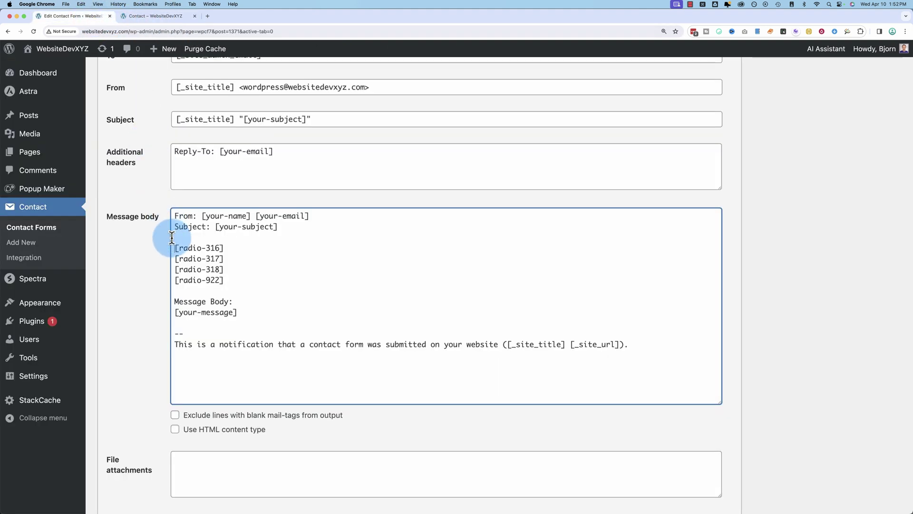
{"action": "type", "text": "Up is:"}
Add the label 'Fav direction:' before [radio-317] in the message body
{"action": "left_click", "coordinate": [153, 17]}
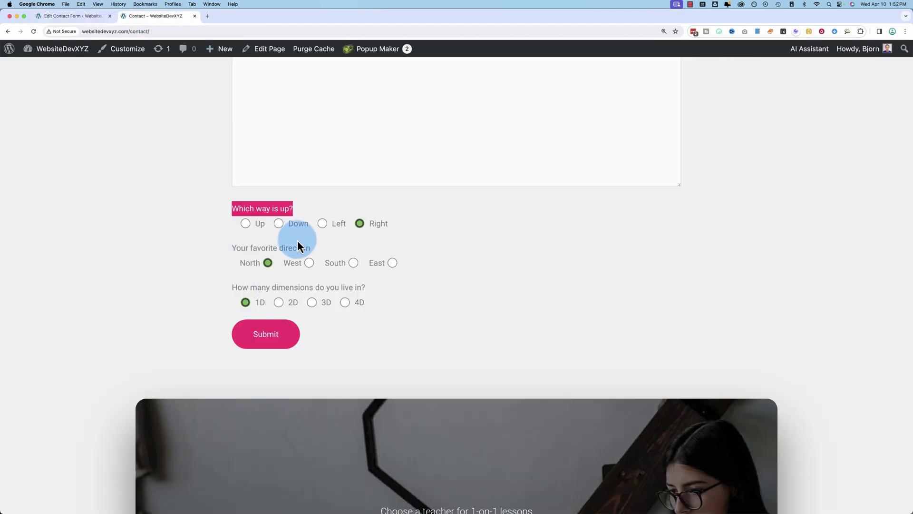
{"action": "left_click", "coordinate": [71, 17]}
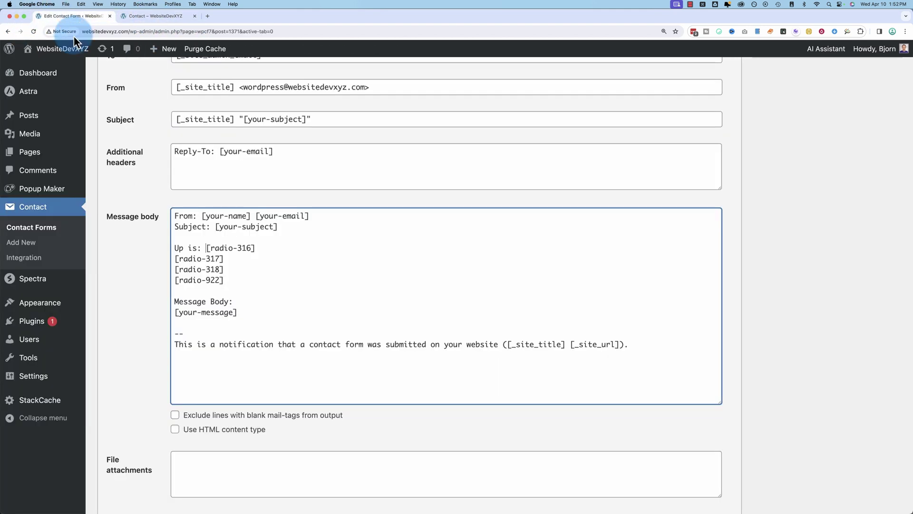
{"action": "left_click", "coordinate": [176, 258]}
{"action": "type", "text": "Fav direction"}
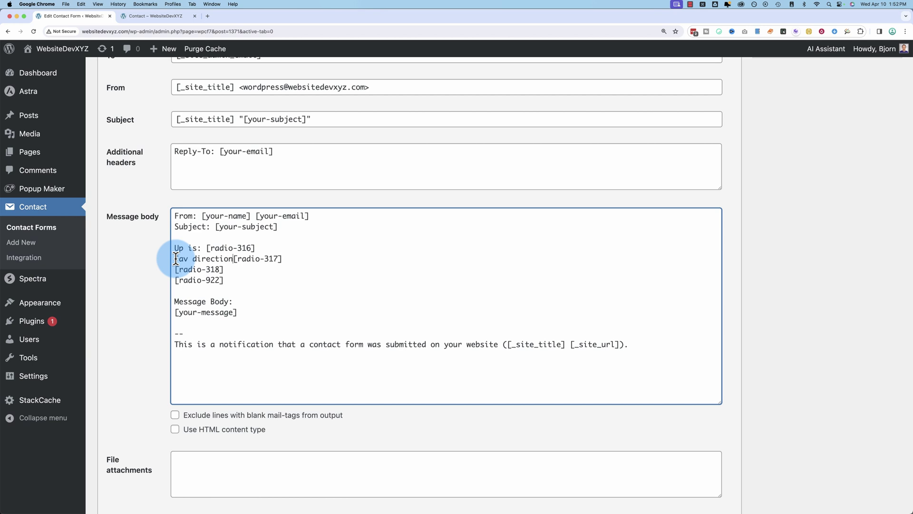
{"action": "type", "text": ":"}
Paste the dimensions question as the label before [radio-318]
{"action": "left_click", "coordinate": [175, 16]}
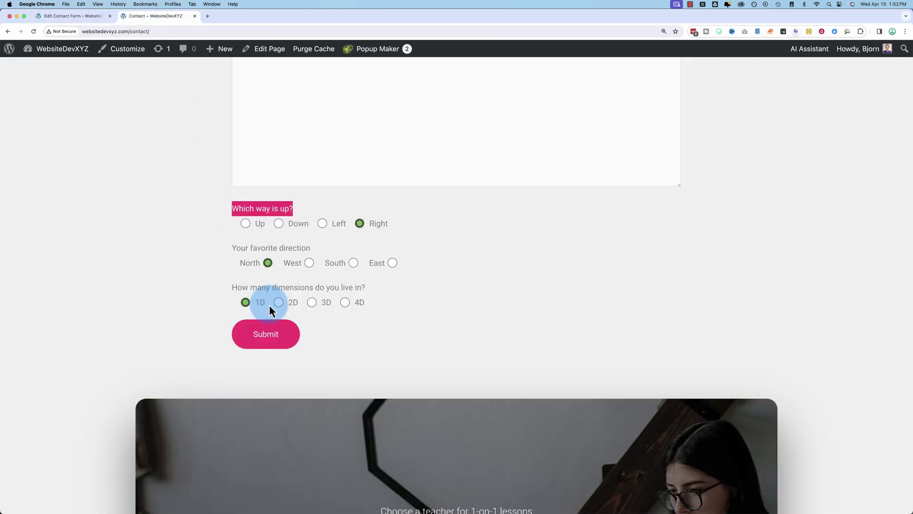
{"action": "left_click", "coordinate": [71, 16]}
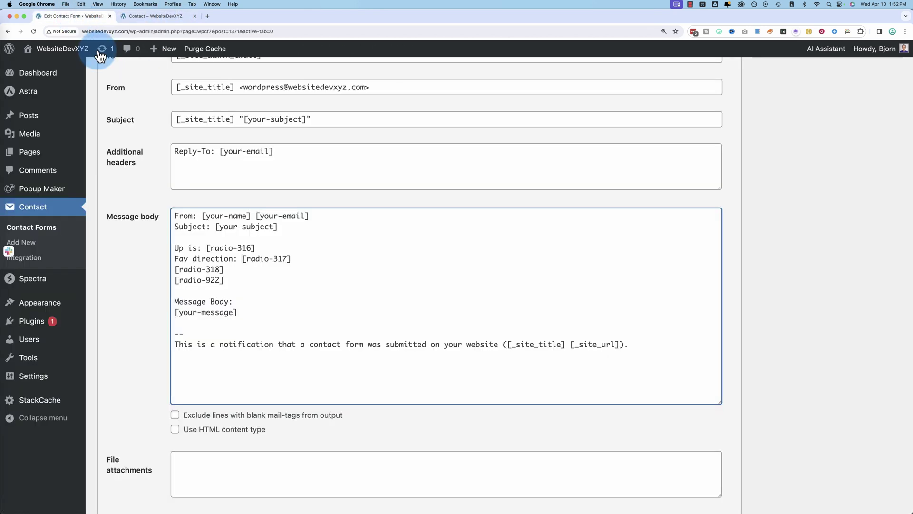
{"action": "left_click", "coordinate": [175, 270]}
{"action": "key", "text": "super+v"}
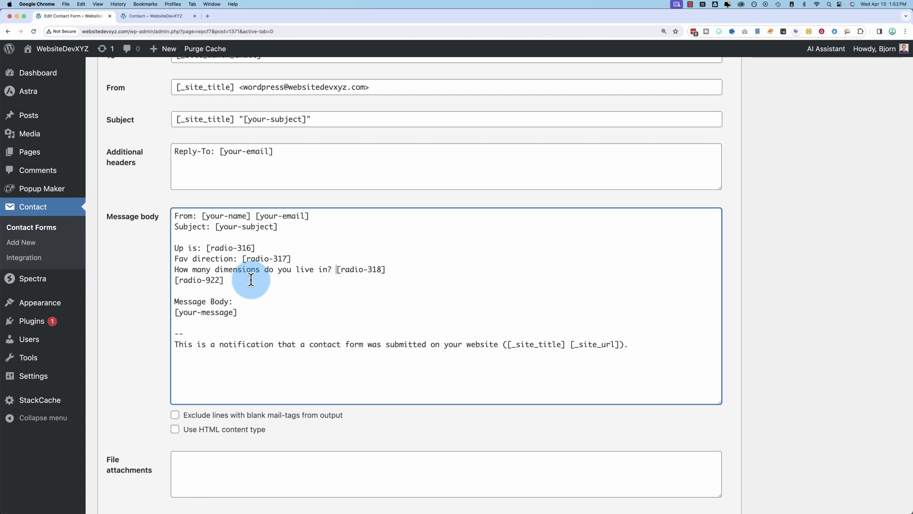
{"action": "left_click", "coordinate": [130, 16]}
{"action": "left_click", "coordinate": [94, 18]}
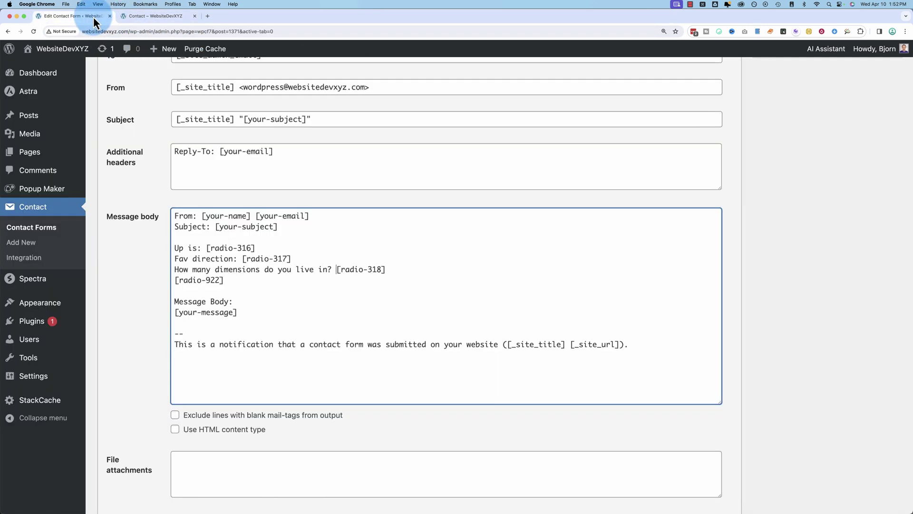
{"action": "scroll", "coordinate": [135, 195], "scroll_direction": "up", "scroll_amount": 10}
Replace the duplicated dimensions question on the radio-922 label with 'Favorite color:'
{"action": "left_click", "coordinate": [119, 214]}
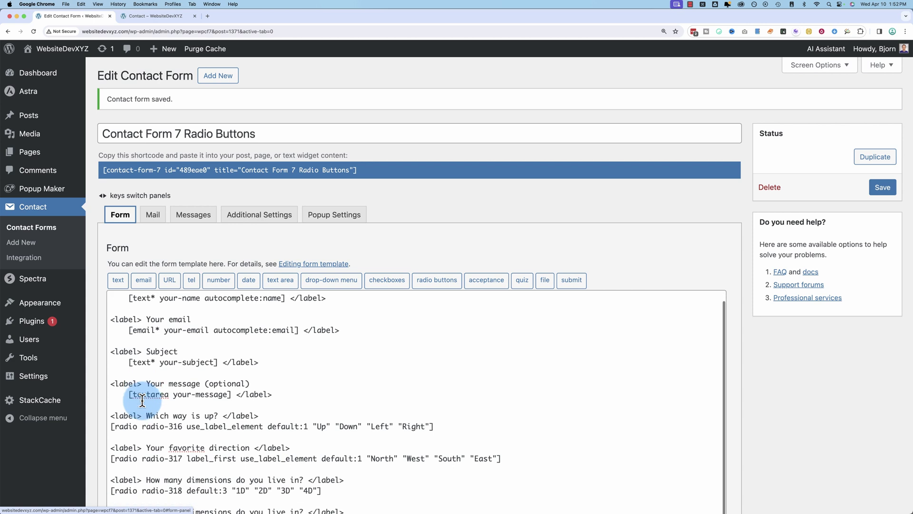
{"action": "scroll", "coordinate": [214, 489], "scroll_direction": "down", "scroll_amount": 3}
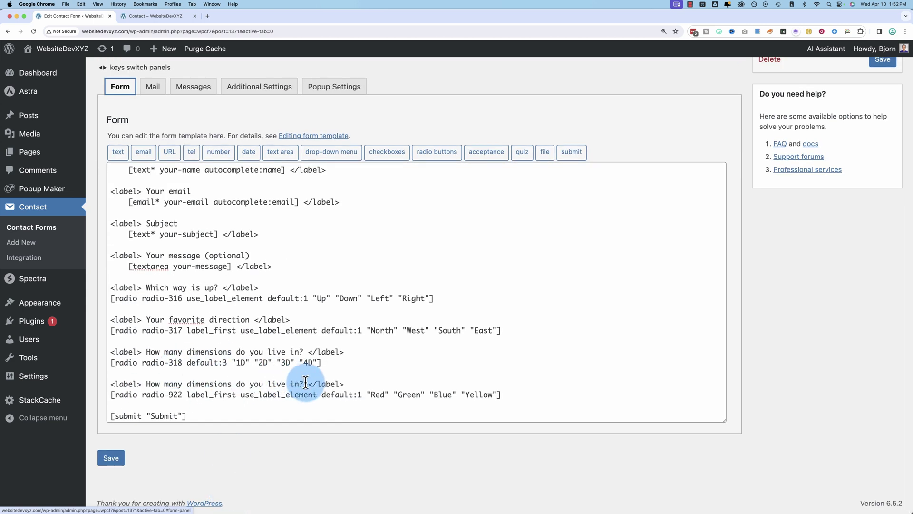
{"action": "left_click_drag", "start_coordinate": [304, 383], "coordinate": [147, 386]}
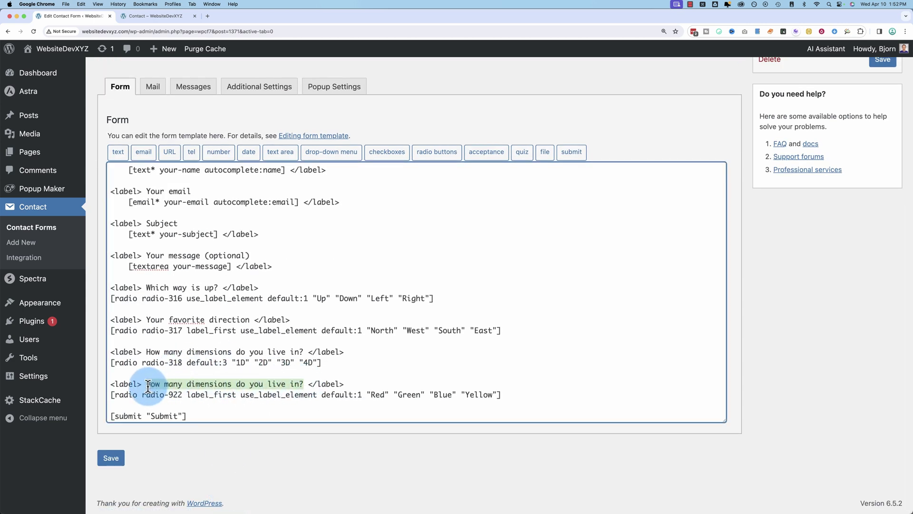
{"action": "key", "text": "BackSpace"}
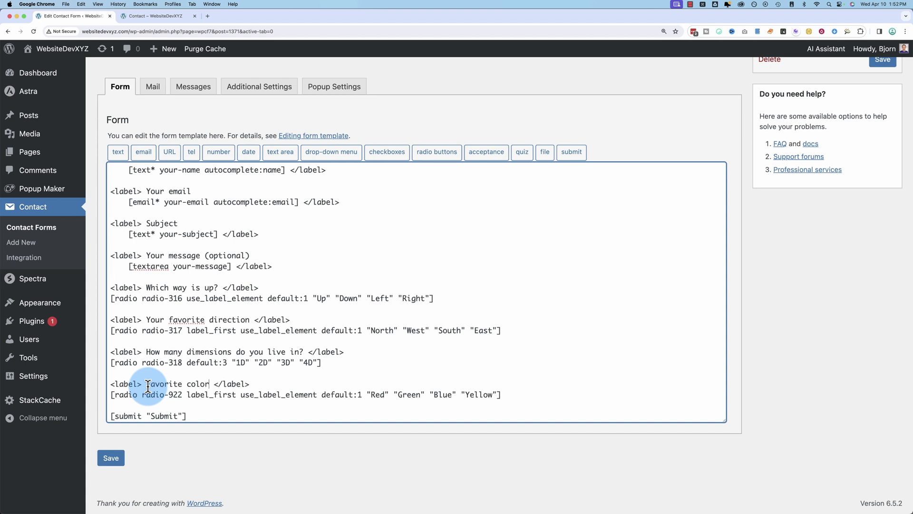
{"action": "type", "text": "Favorite color:"}
Save the form with the renamed 'Favorite color:' question
{"action": "left_click", "coordinate": [153, 87]}
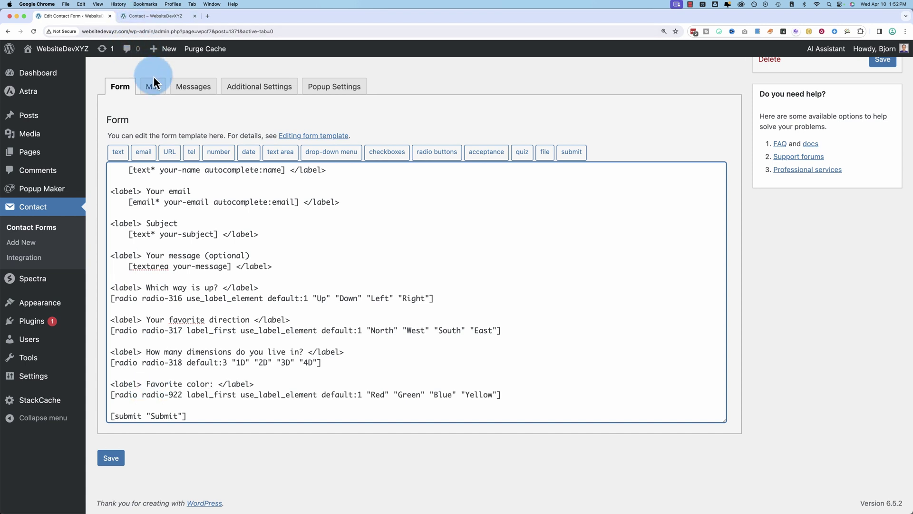
{"action": "left_click", "coordinate": [120, 86]}
{"action": "left_click", "coordinate": [173, 366]}
{"action": "key", "text": "super+a"}
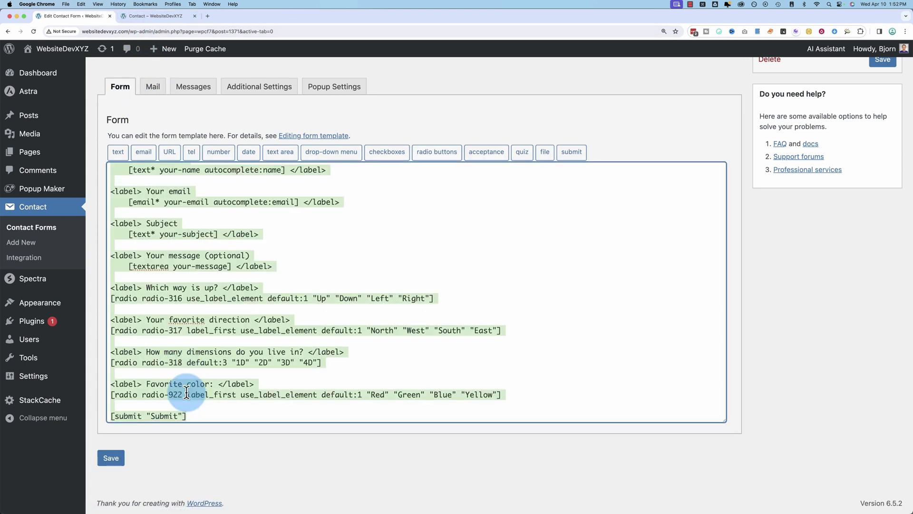
{"action": "left_click", "coordinate": [111, 461]}
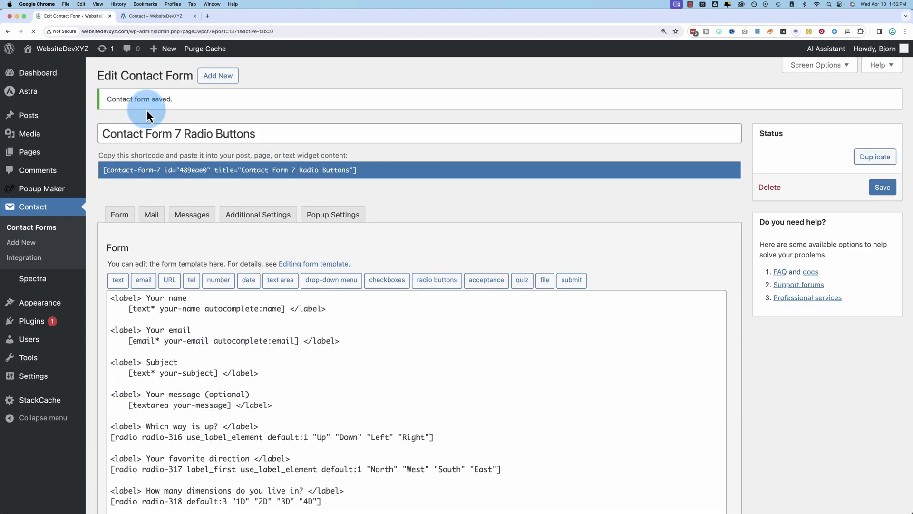
{"action": "left_click", "coordinate": [152, 209]}
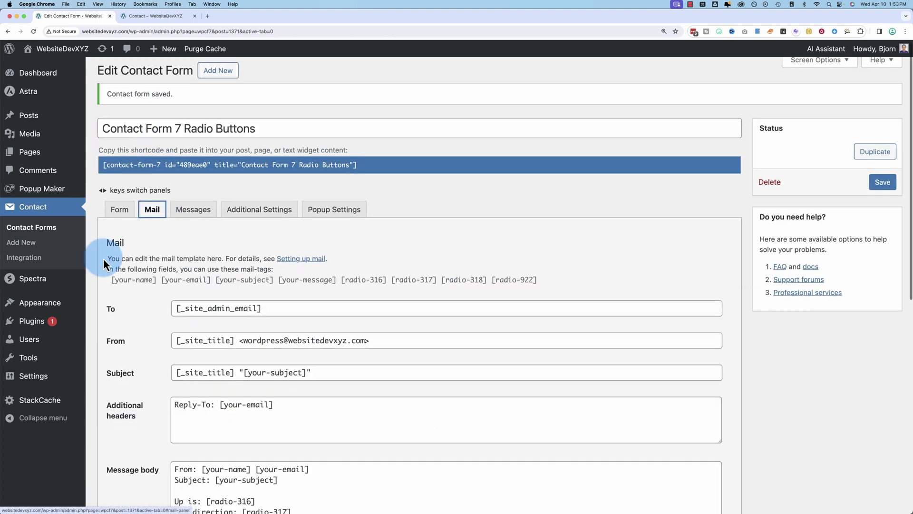
Add 'Favorite color:' before [radio-922] in the mail body and save the form
{"action": "scroll", "coordinate": [104, 258], "scroll_direction": "down", "scroll_amount": 5}
{"action": "left_click", "coordinate": [174, 324]}
{"action": "type", "text": "Favorite color: [radio-922"}
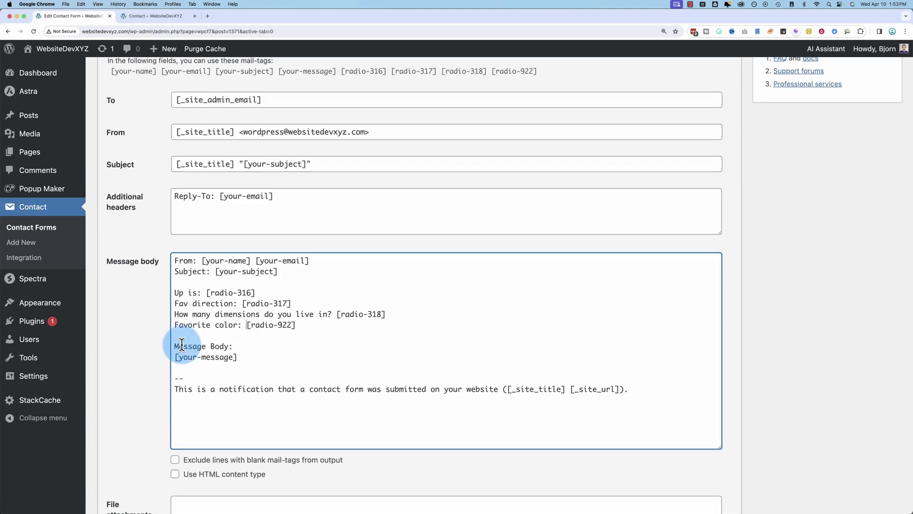
{"action": "scroll", "coordinate": [148, 450], "scroll_direction": "down", "scroll_amount": 4}
{"action": "left_click", "coordinate": [110, 461]}
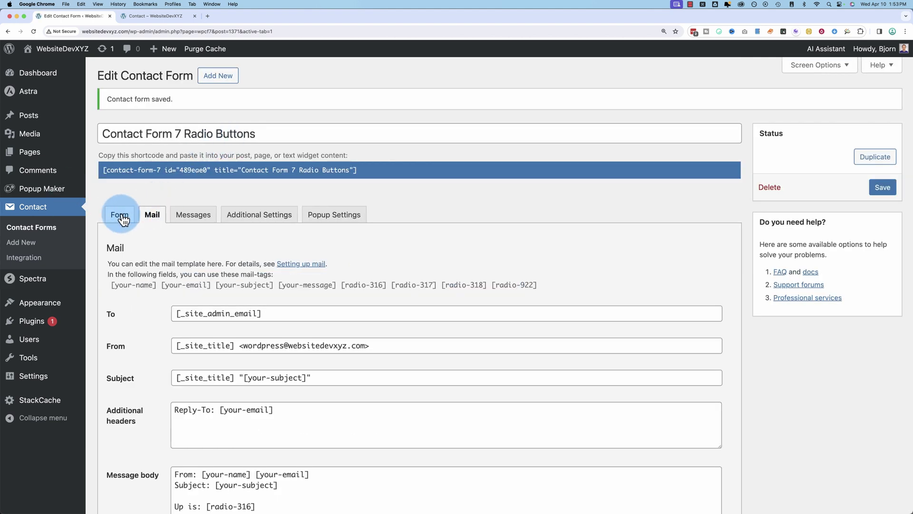
{"action": "left_click", "coordinate": [118, 214]}
{"action": "scroll", "coordinate": [126, 406], "scroll_direction": "down", "scroll_amount": 1}
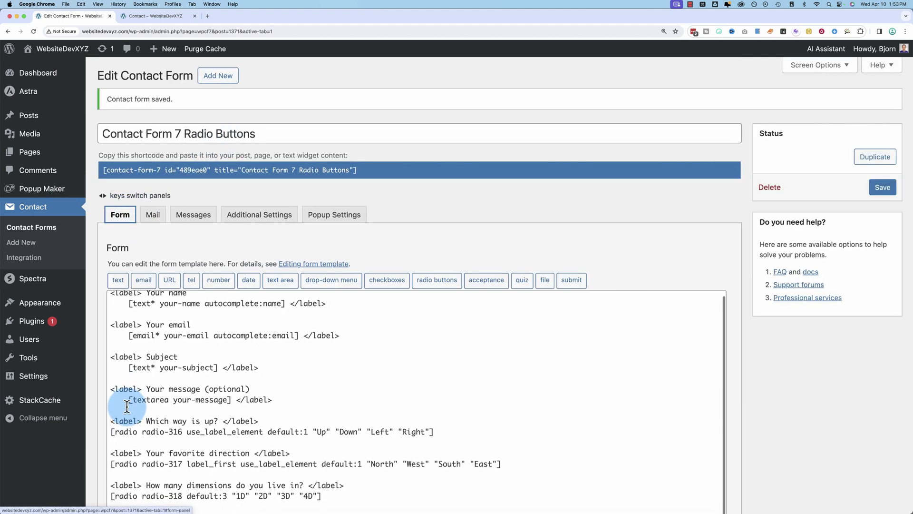
Change the radio-922 tag's default:1 to default:2 so Green is preselected, and save
{"action": "scroll", "coordinate": [124, 407], "scroll_direction": "down", "scroll_amount": 4}
{"action": "left_click_drag", "start_coordinate": [309, 303], "coordinate": [267, 306]}
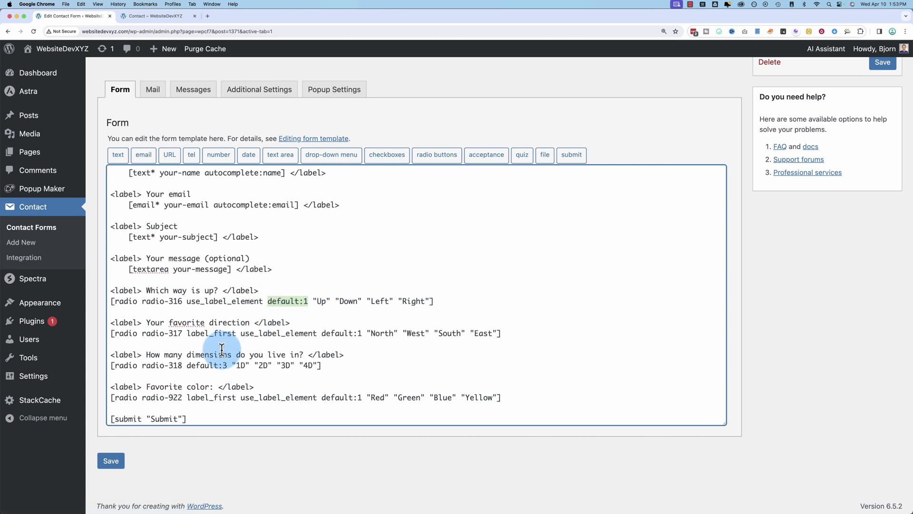
{"action": "left_click", "coordinate": [228, 365]}
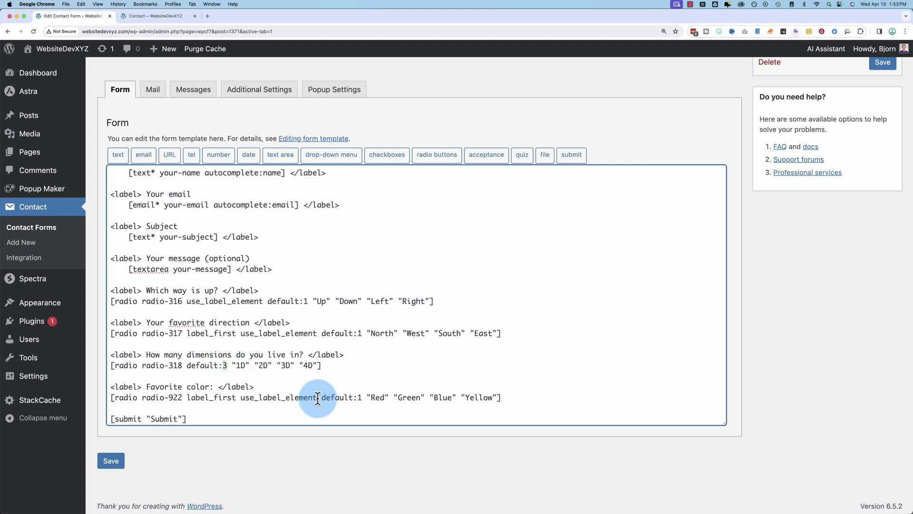
{"action": "left_click", "coordinate": [361, 397]}
{"action": "key", "text": "BackSpace"}
{"action": "type", "text": "2"}
{"action": "left_click", "coordinate": [111, 460]}
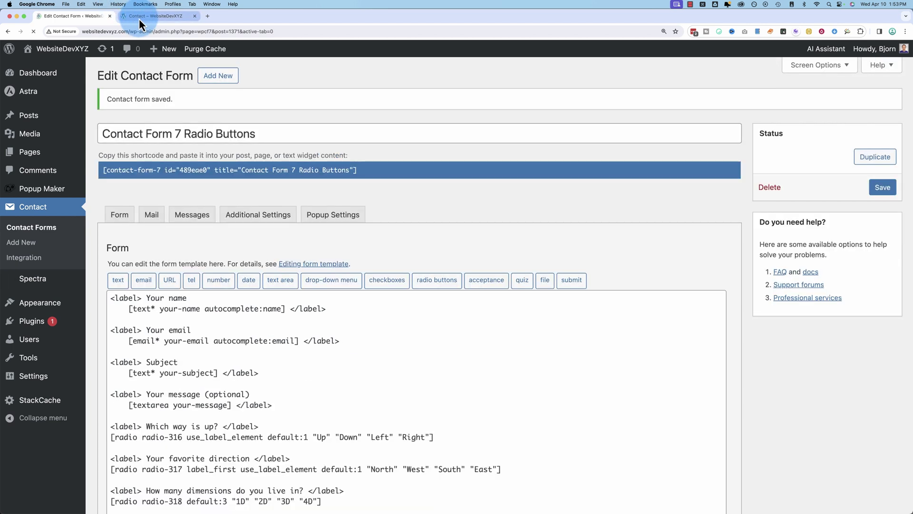
{"action": "left_click", "coordinate": [139, 19]}
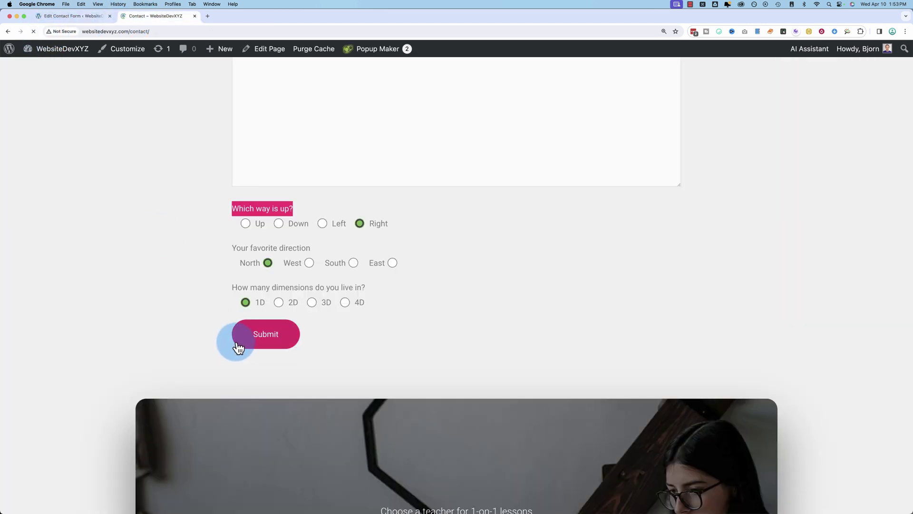
Choose Up for 'Which way is up?' and autofill the sender's name and contact details
{"action": "left_click", "coordinate": [250, 180]}
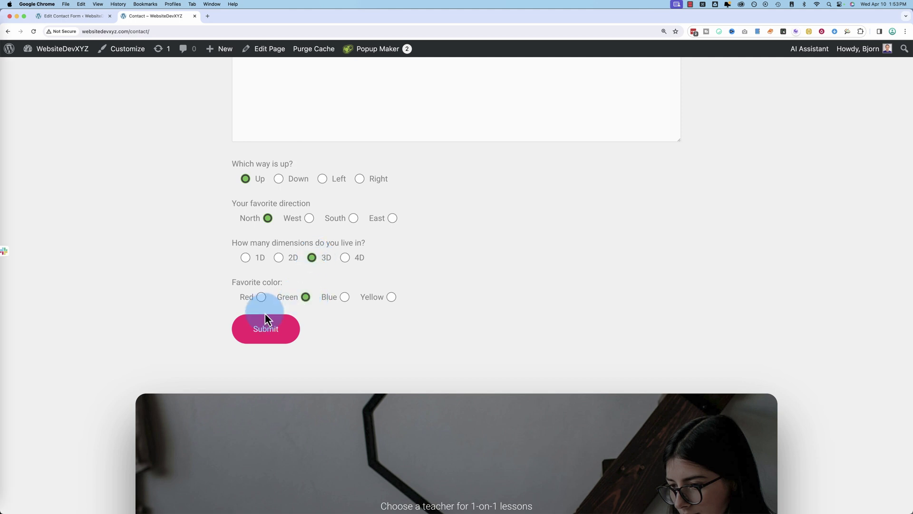
{"action": "scroll", "coordinate": [164, 321], "scroll_direction": "up", "scroll_amount": 1}
{"action": "scroll", "coordinate": [164, 322], "scroll_direction": "up", "scroll_amount": 6}
{"action": "left_click", "coordinate": [248, 150]}
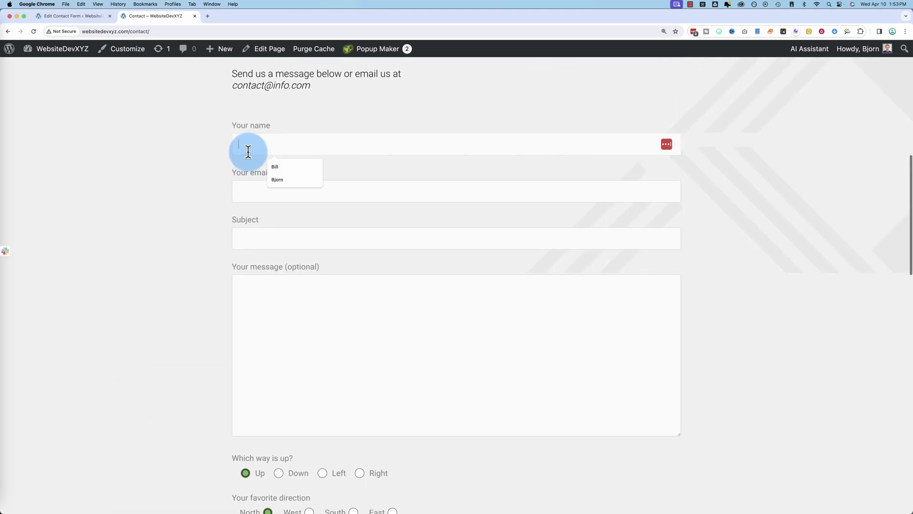
{"action": "left_click", "coordinate": [285, 165]}
{"action": "scroll", "coordinate": [214, 313], "scroll_direction": "down", "scroll_amount": 6}
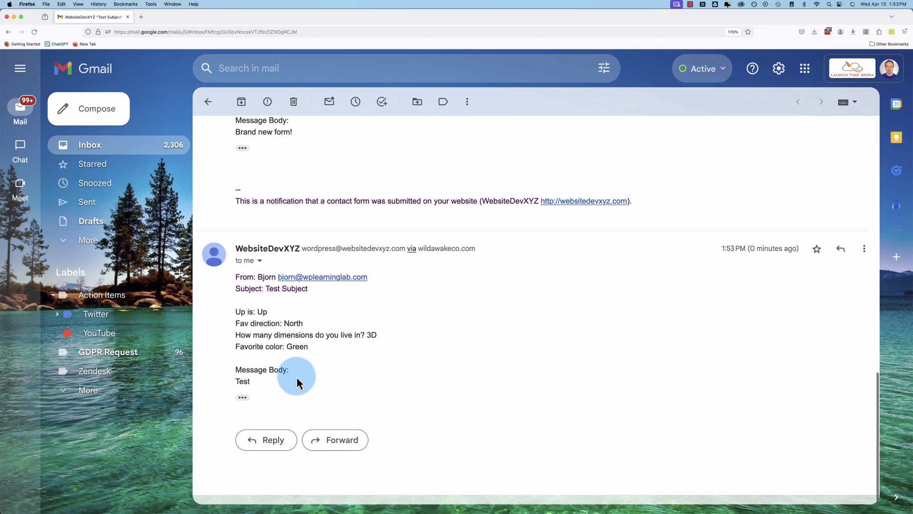
Highlight the labeled answers Up, North, 3D and Green in the notification email
{"action": "left_click_drag", "start_coordinate": [237, 309], "coordinate": [299, 325]}
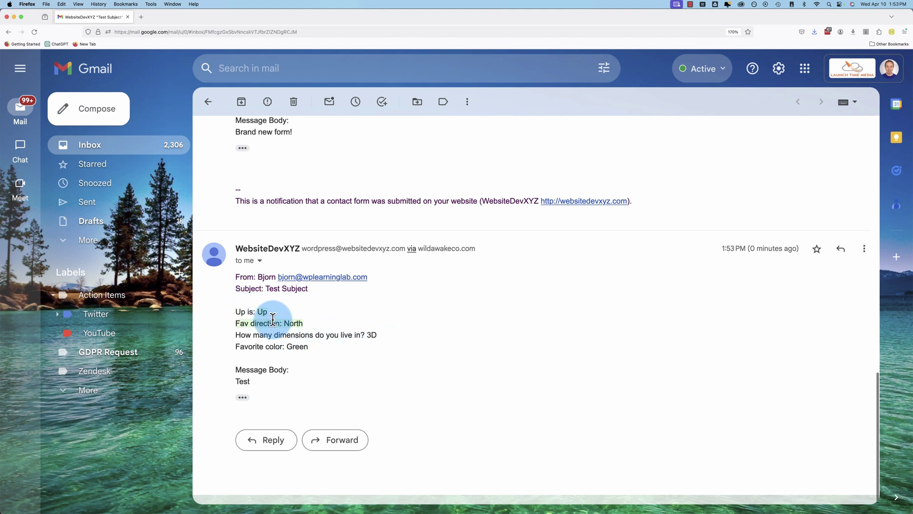